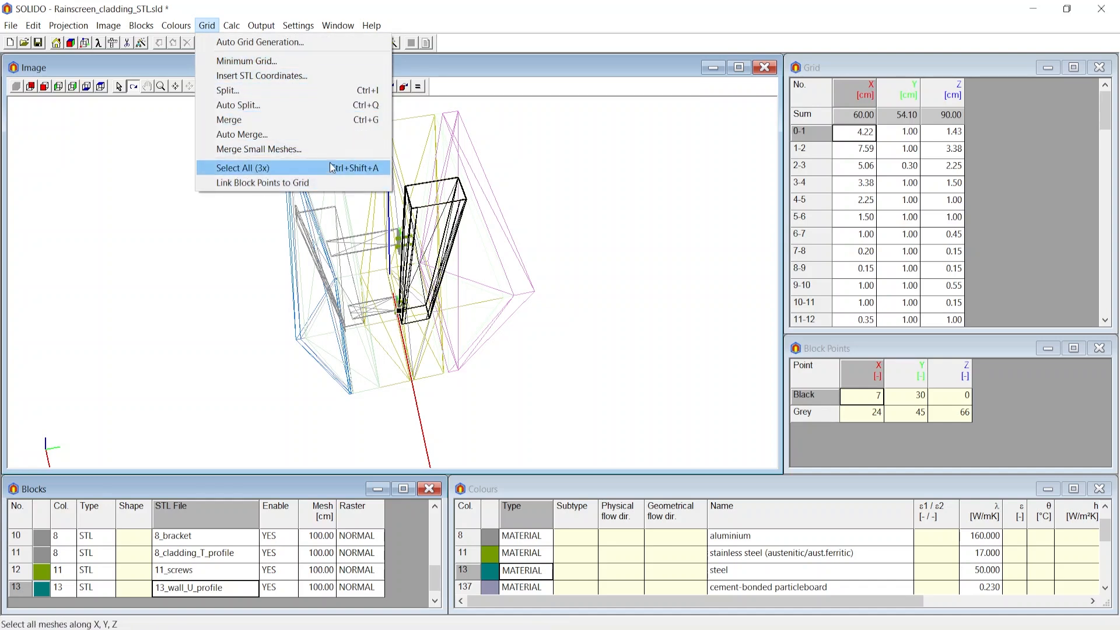
Create a minimum grid through the block points along X, Y and Z.
click(534, 171)
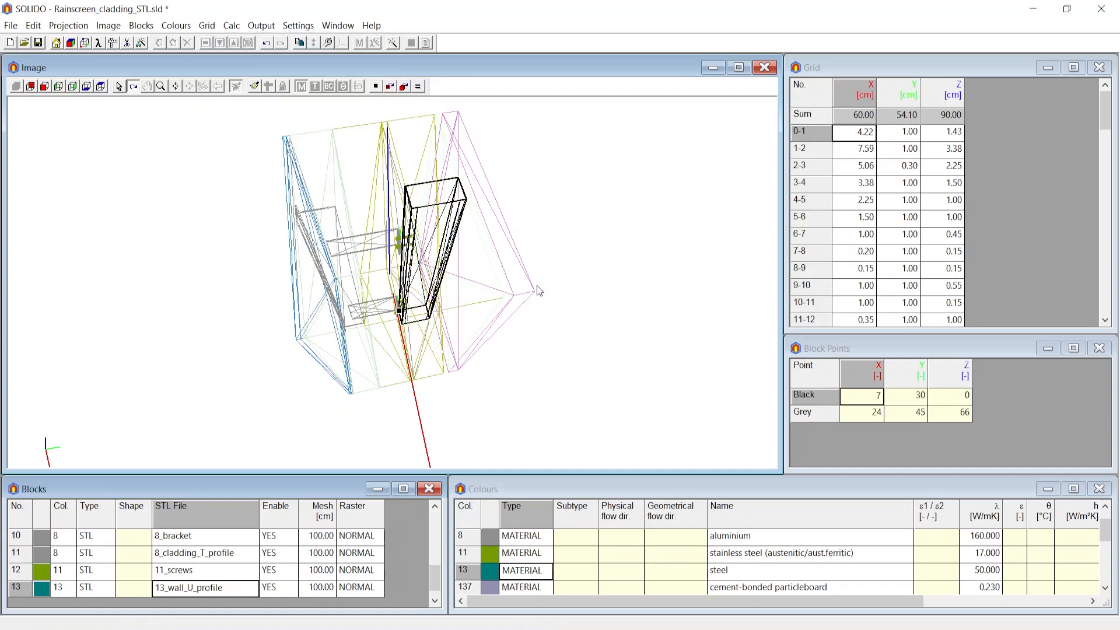
drag(537, 290, 572, 273)
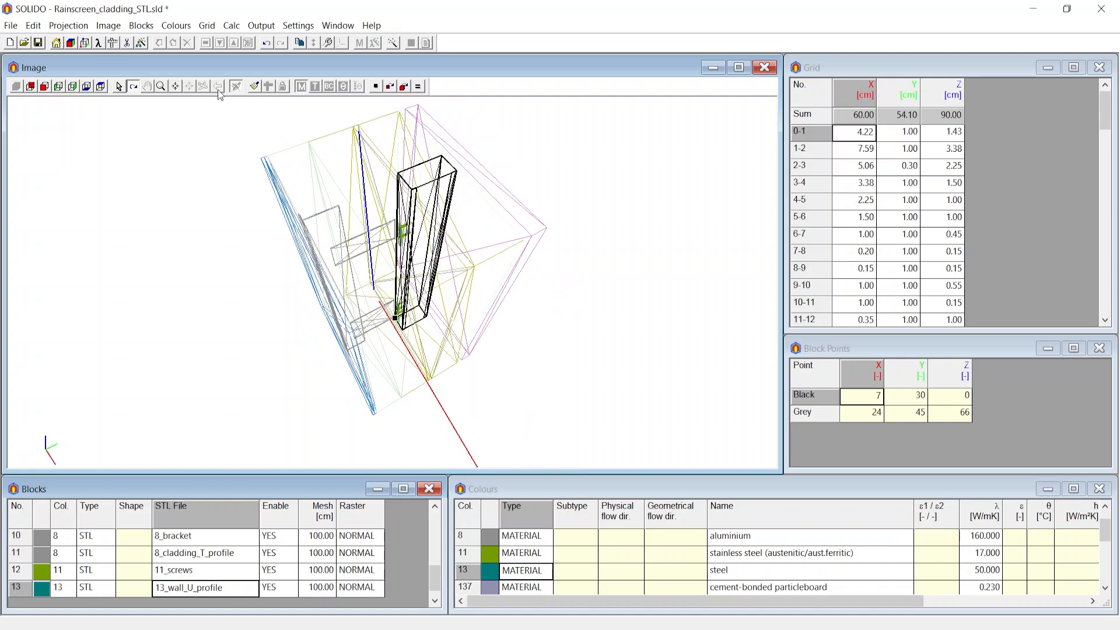
click(207, 25)
click(230, 61)
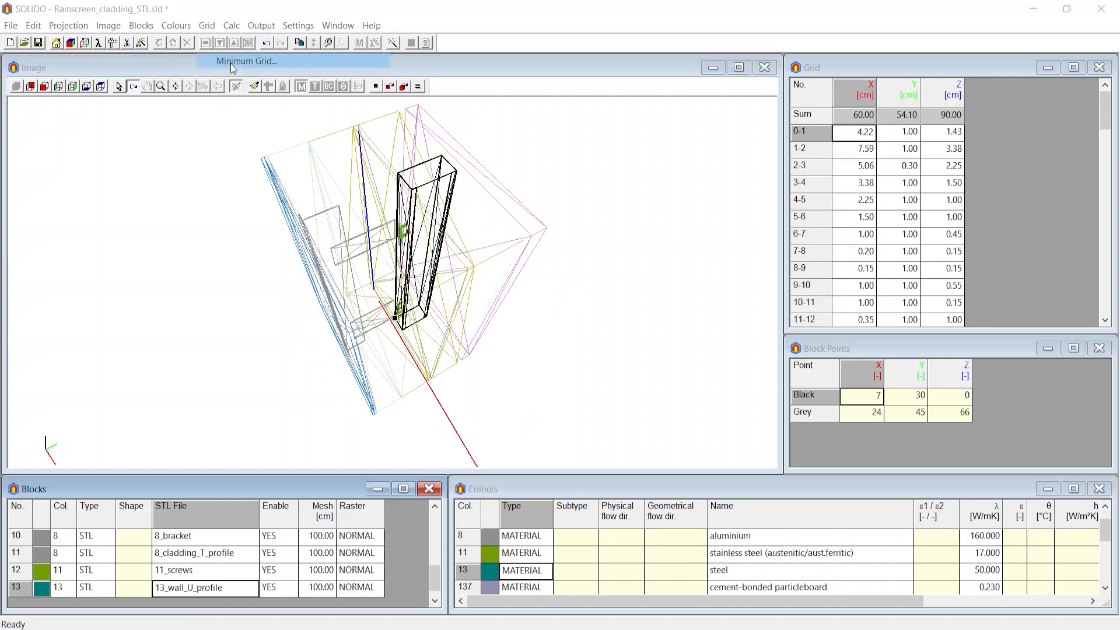
click(624, 302)
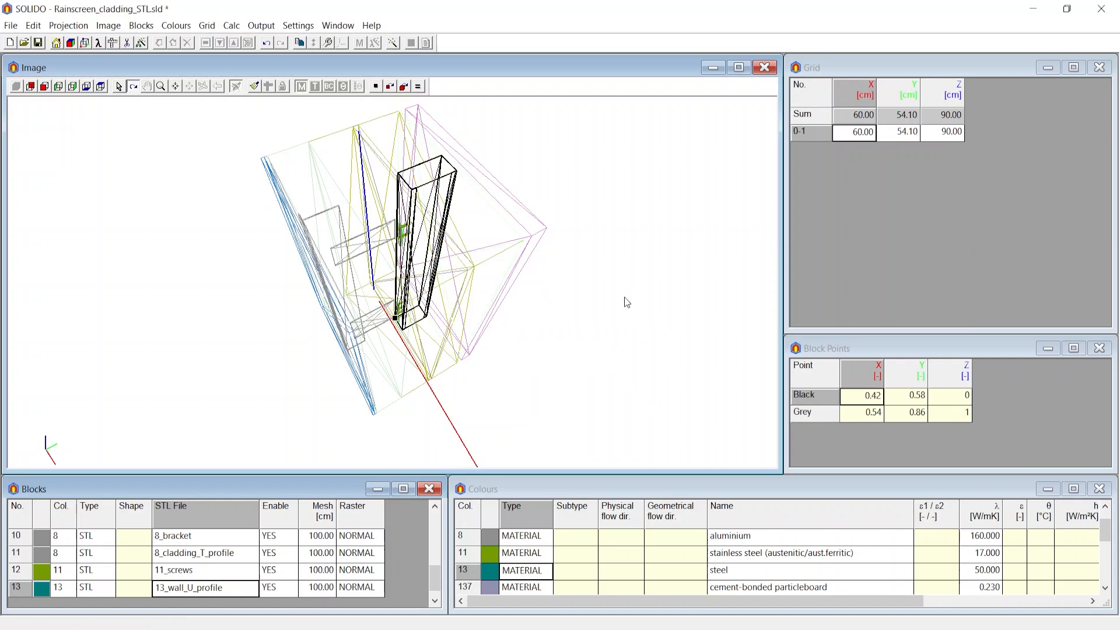
Inspect the Y grid extent in the model view from several angles.
click(896, 133)
drag(394, 267, 395, 241)
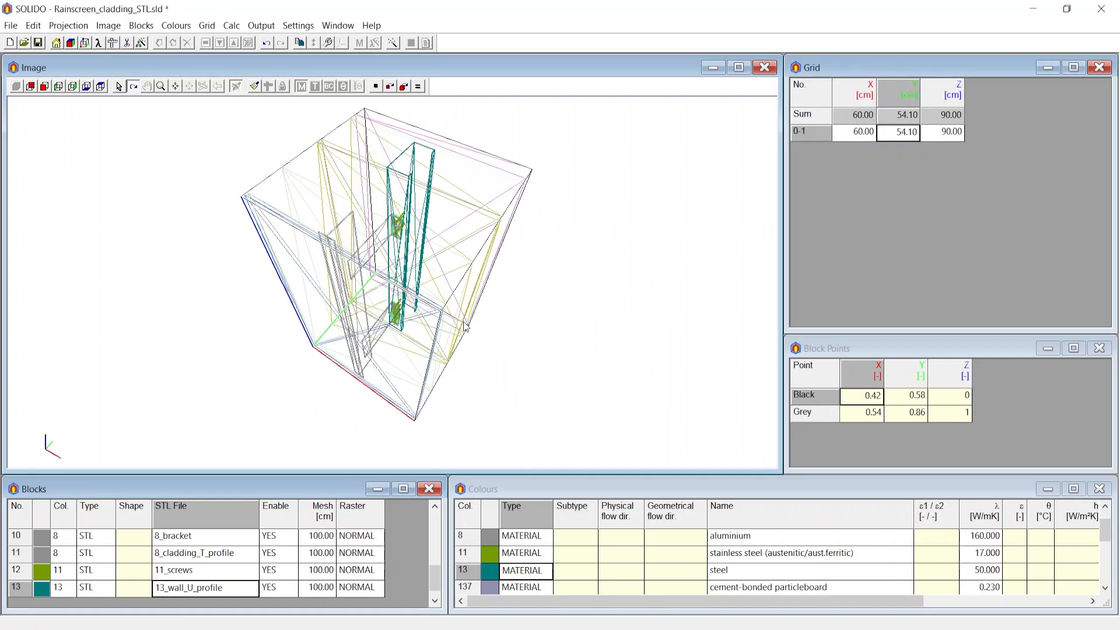
click(906, 133)
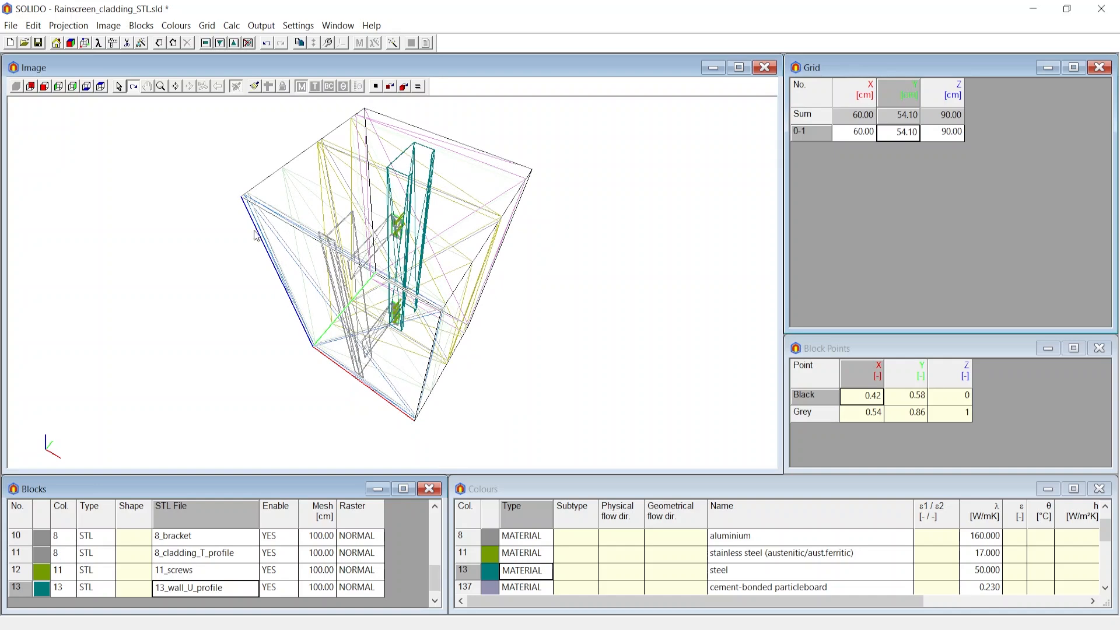
drag(254, 231, 426, 164)
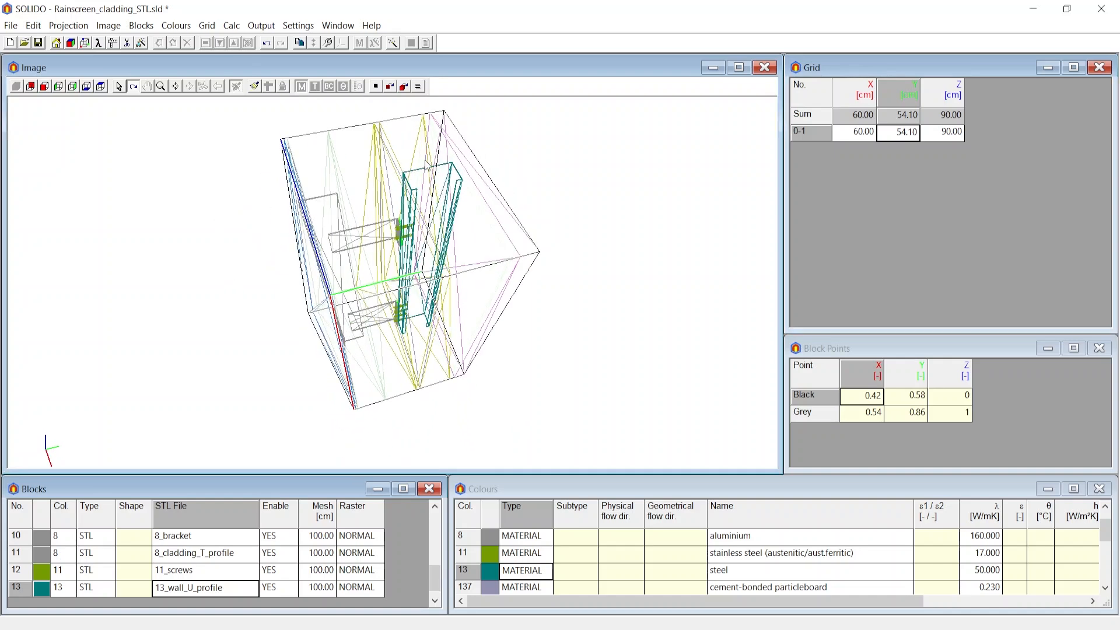
click(899, 137)
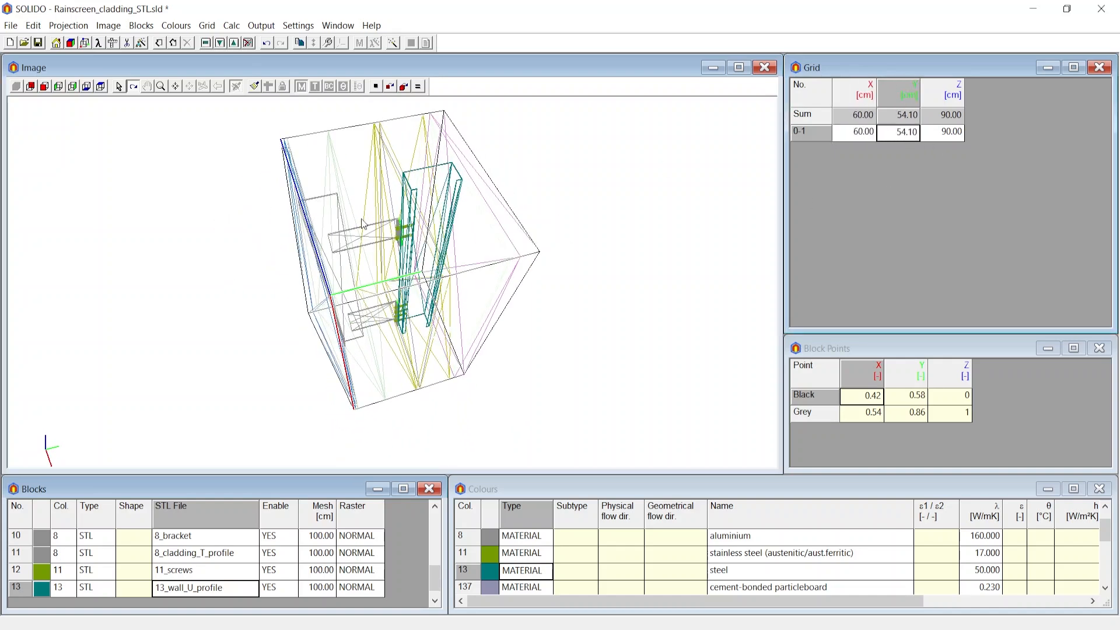
Translate the 13_wall_U_profile block 30 cm along Y.
click(201, 588)
click(142, 27)
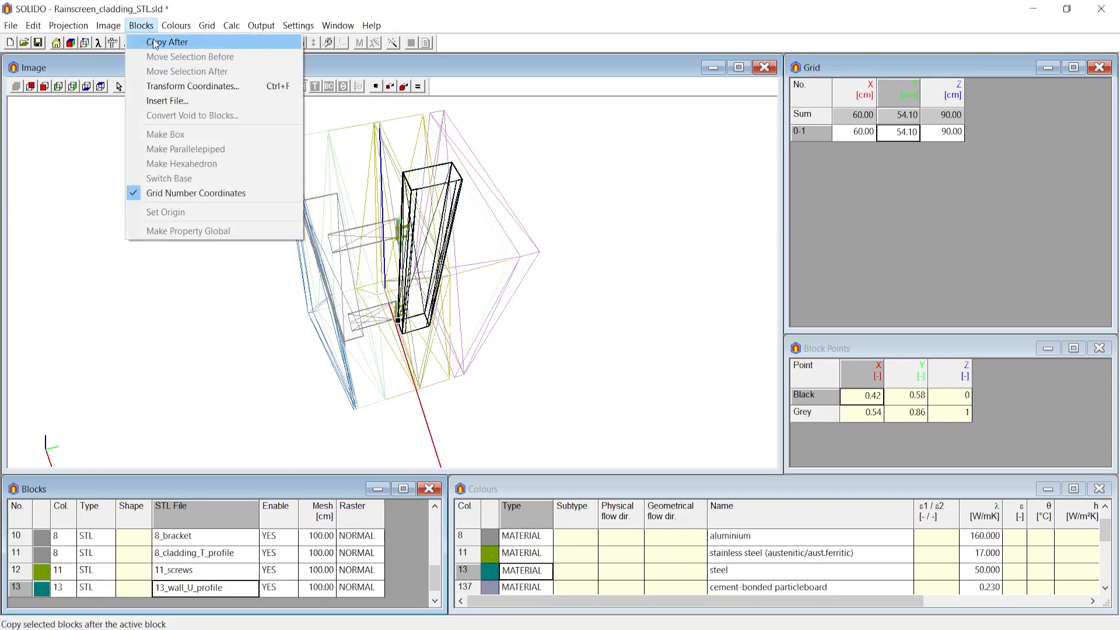
click(173, 87)
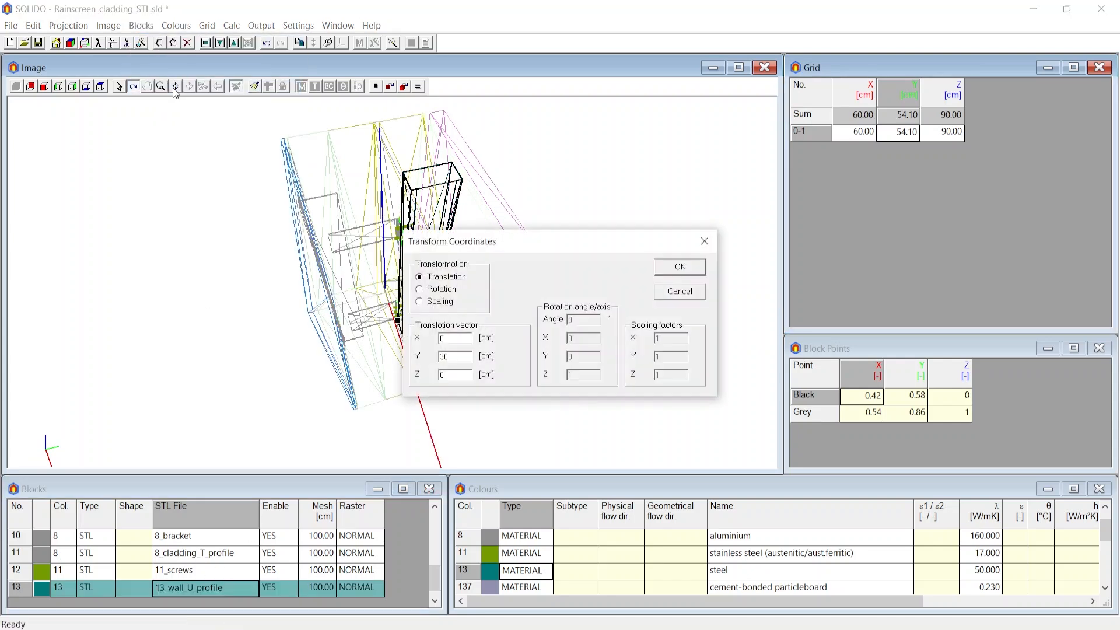
drag(450, 358, 441, 361)
click(663, 270)
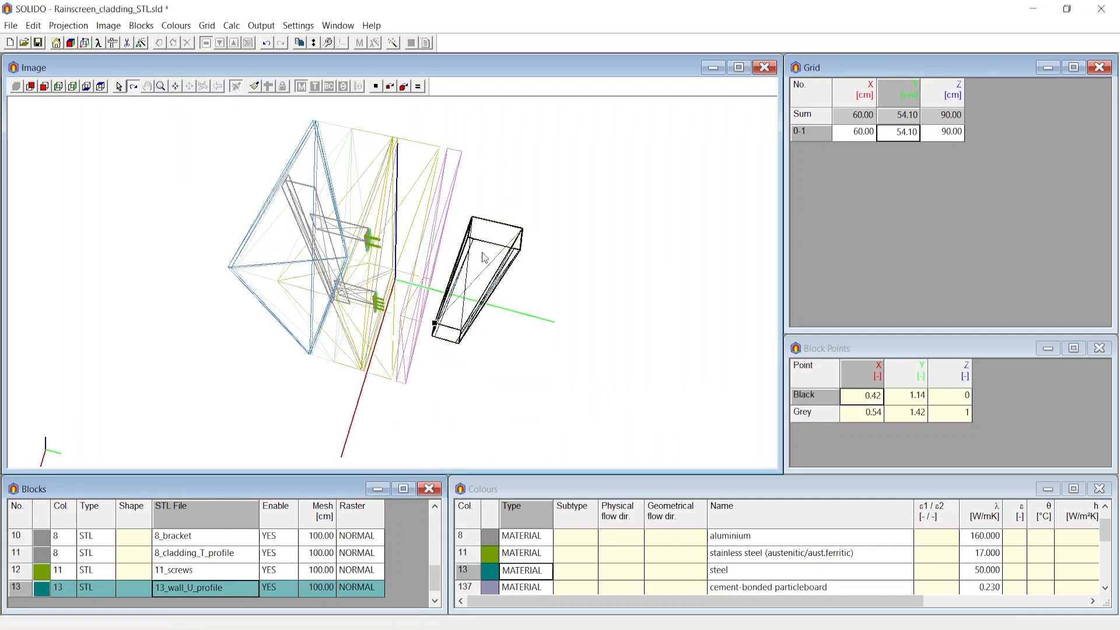
Regenerate the minimum grid through the block points to include the moved profile.
click(207, 26)
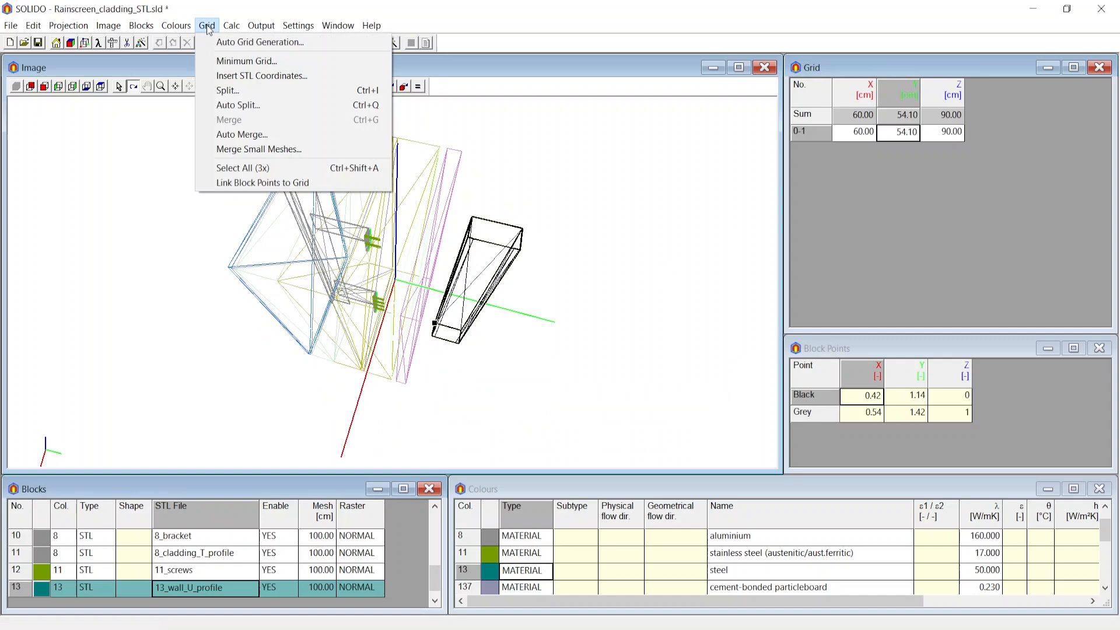
click(246, 61)
click(616, 300)
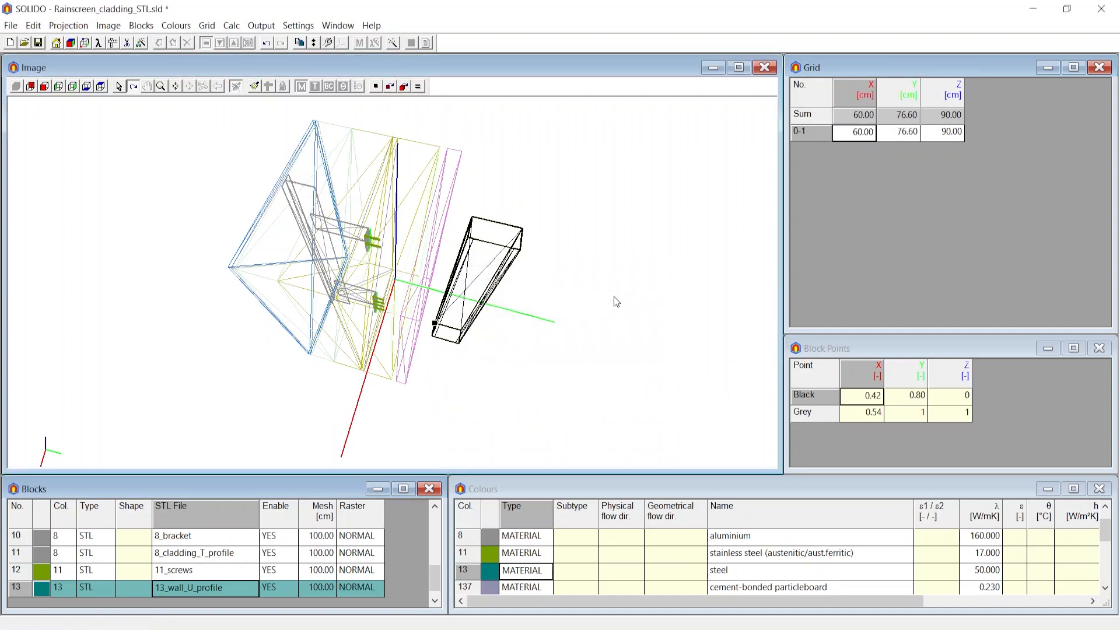
click(912, 134)
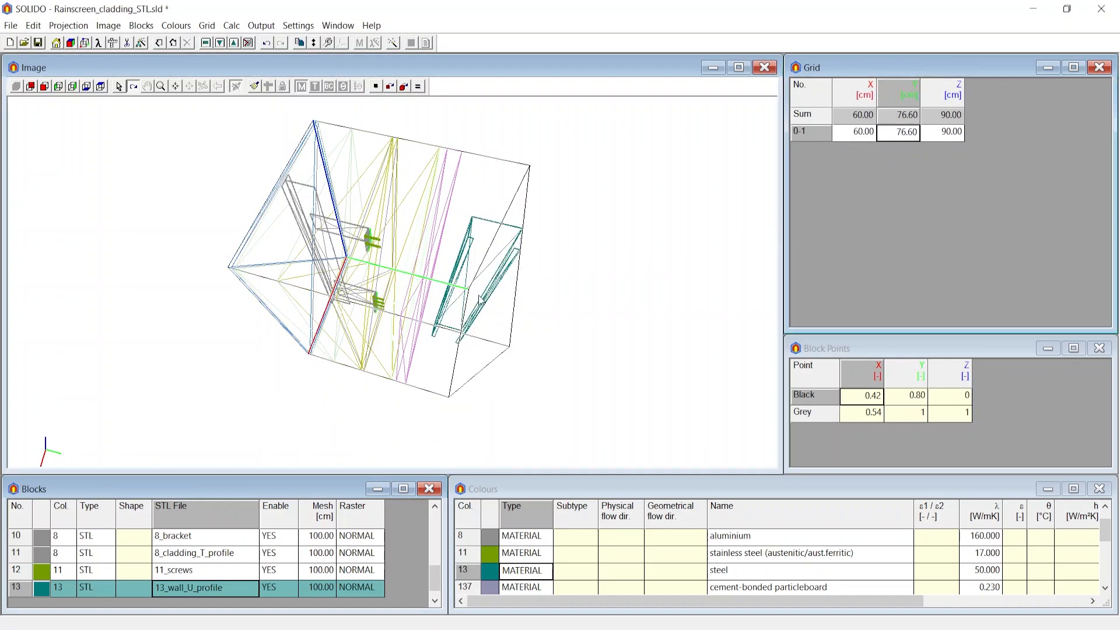
drag(482, 299, 441, 197)
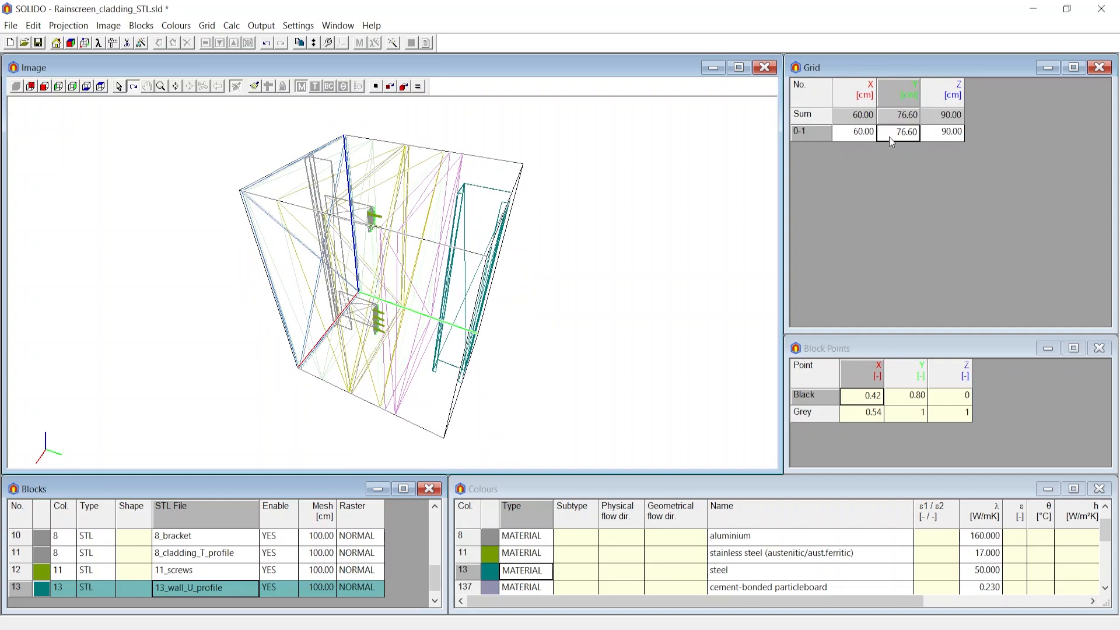
drag(478, 237, 500, 246)
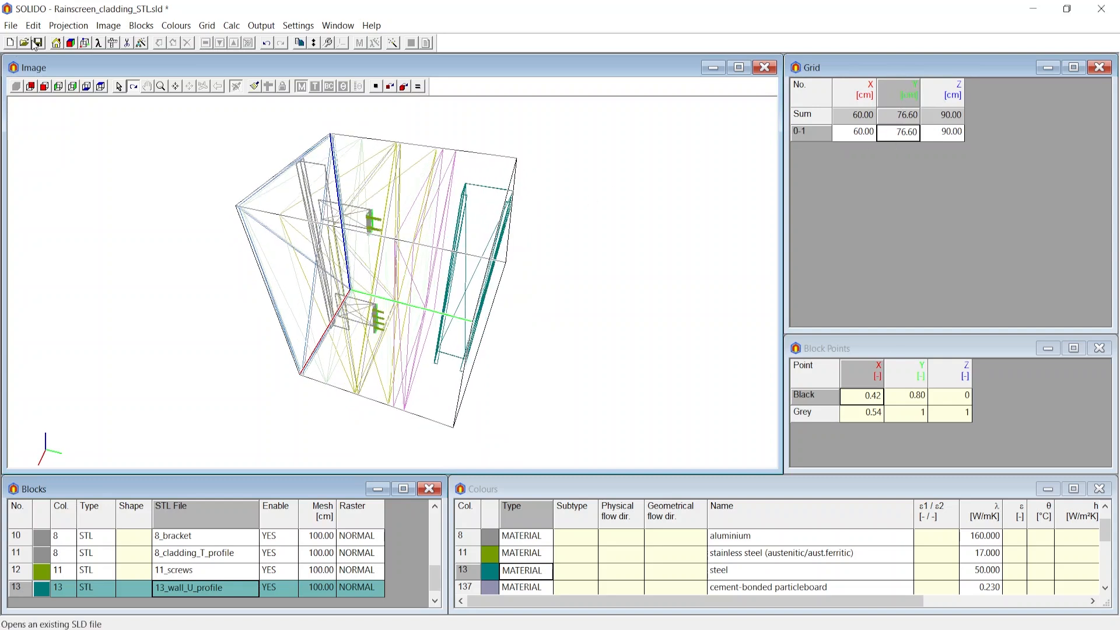
Save the project, storing the modified STL data as new STL files with the _T suffix.
click(38, 42)
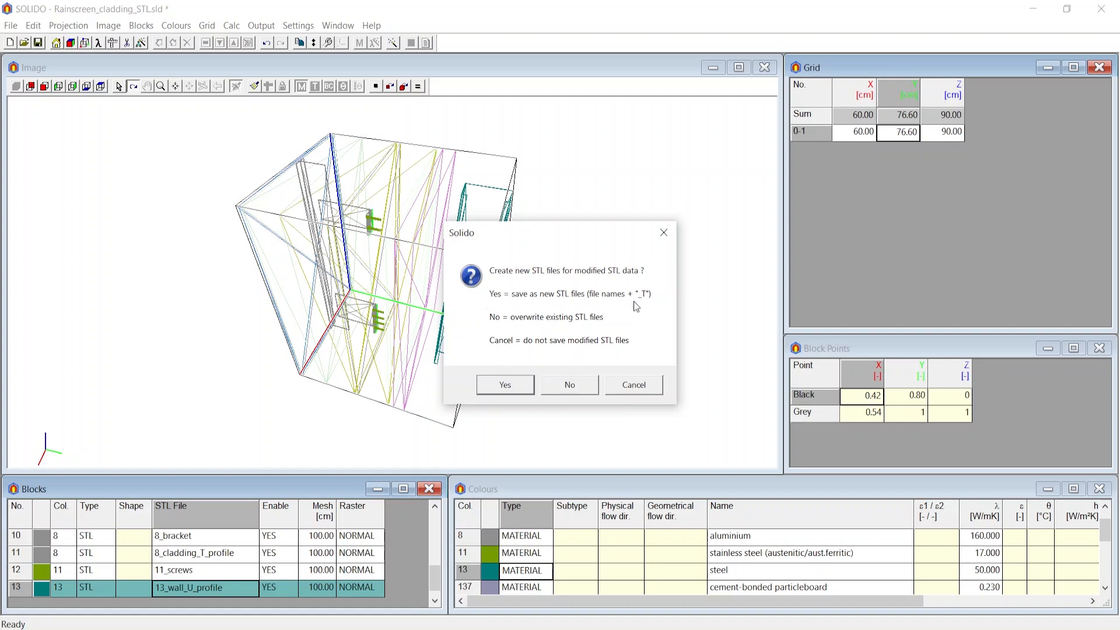
click(503, 385)
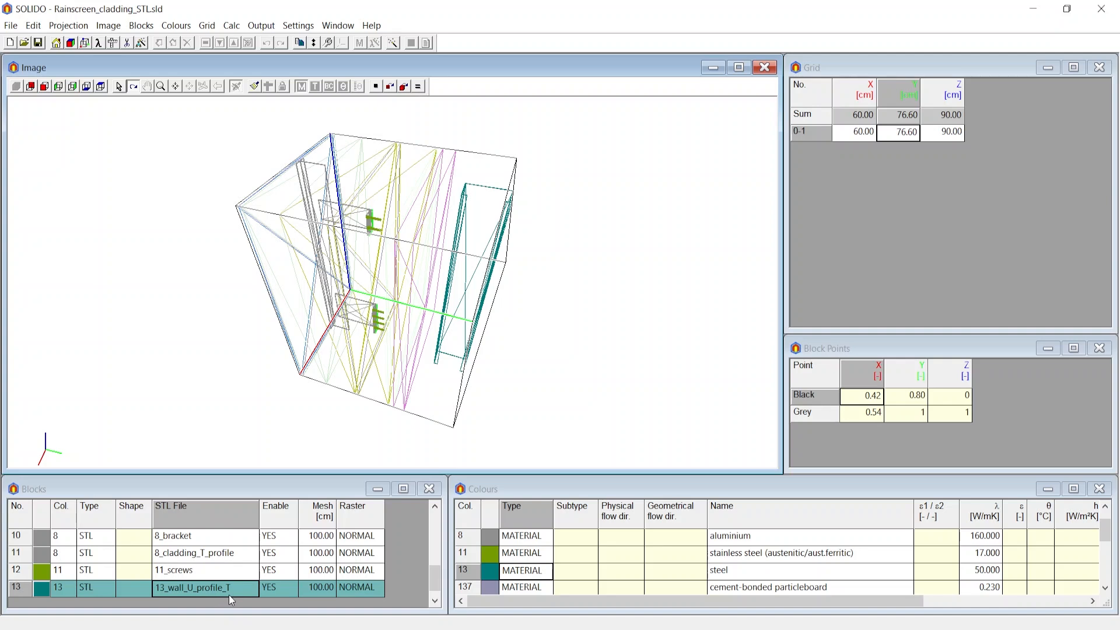
drag(306, 326, 296, 345)
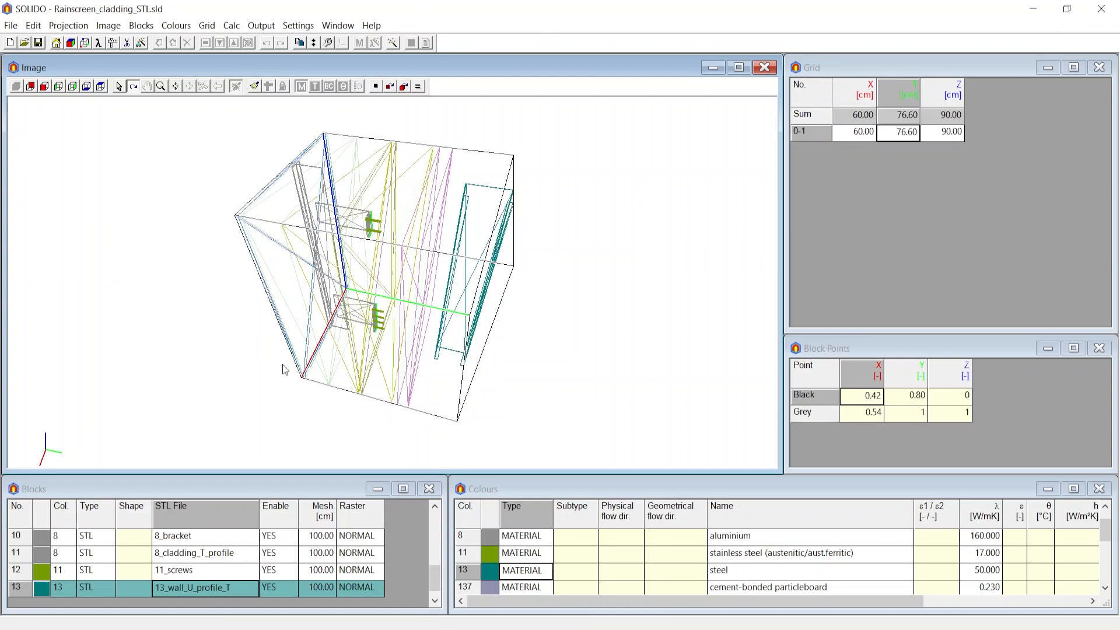
Reassign block 13's STL file back to the original 13_wall_U_profile.
double_click(207, 586)
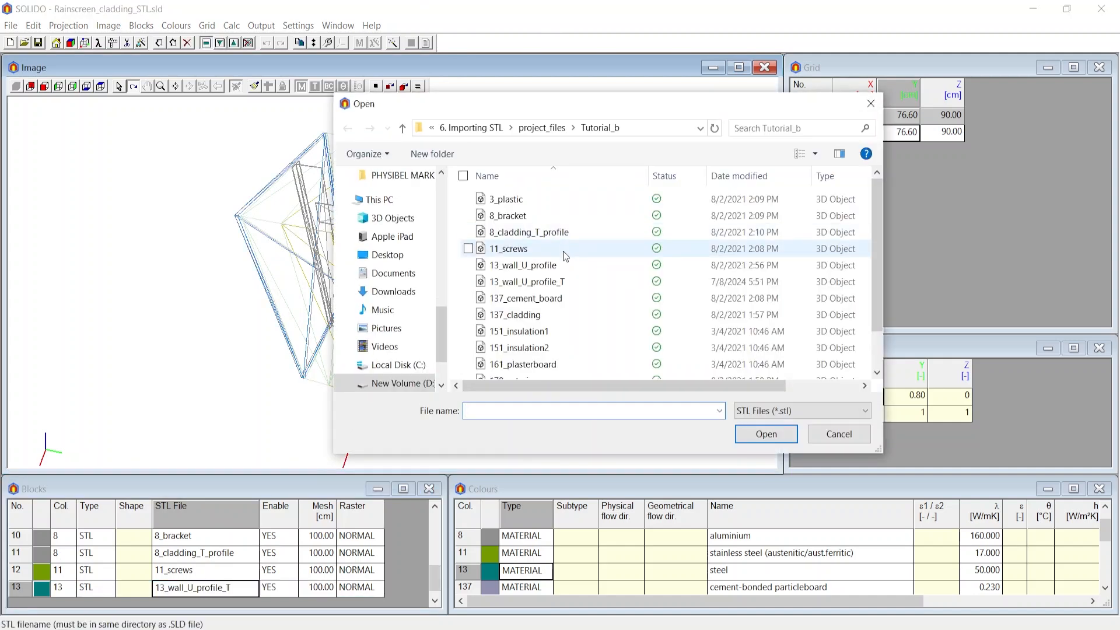
click(564, 266)
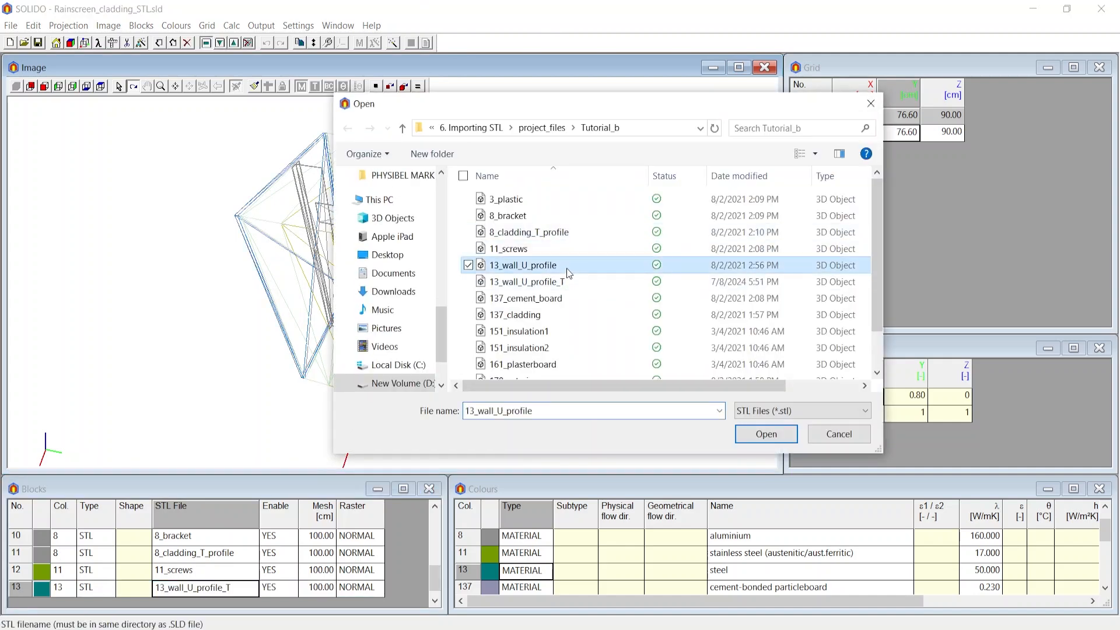
click(759, 438)
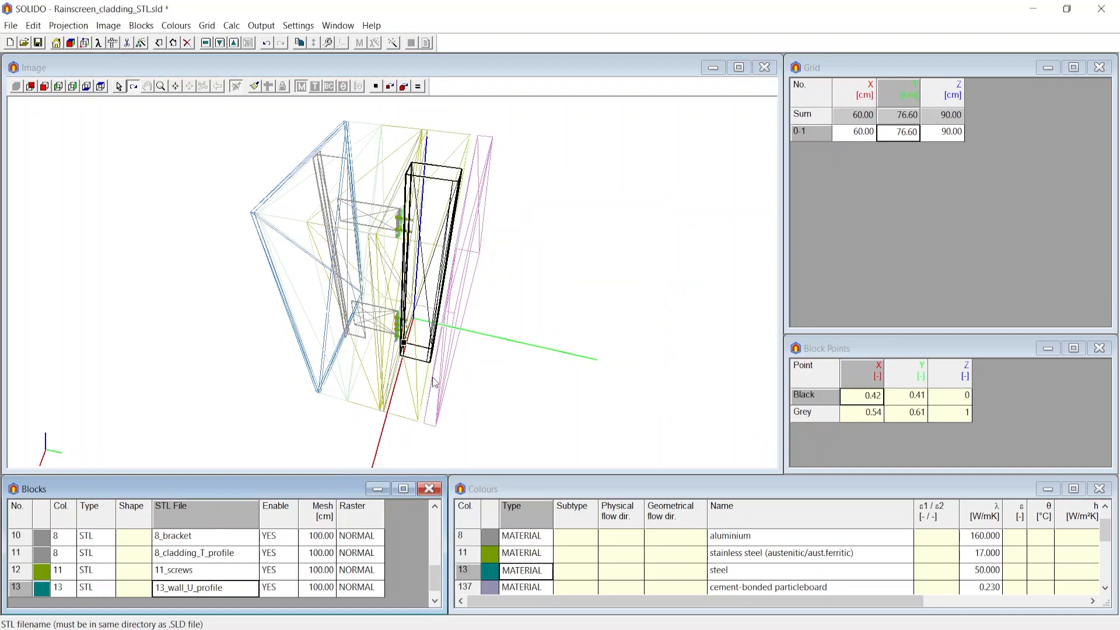
Regenerate the minimum grid through the block points along X, Y and Z.
click(207, 25)
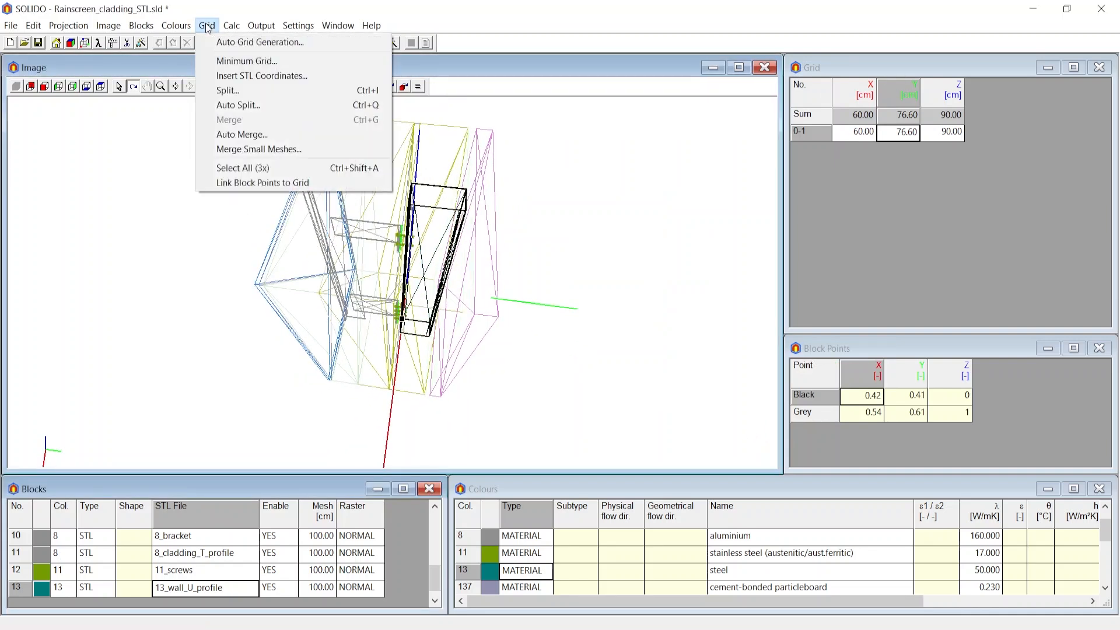
click(250, 61)
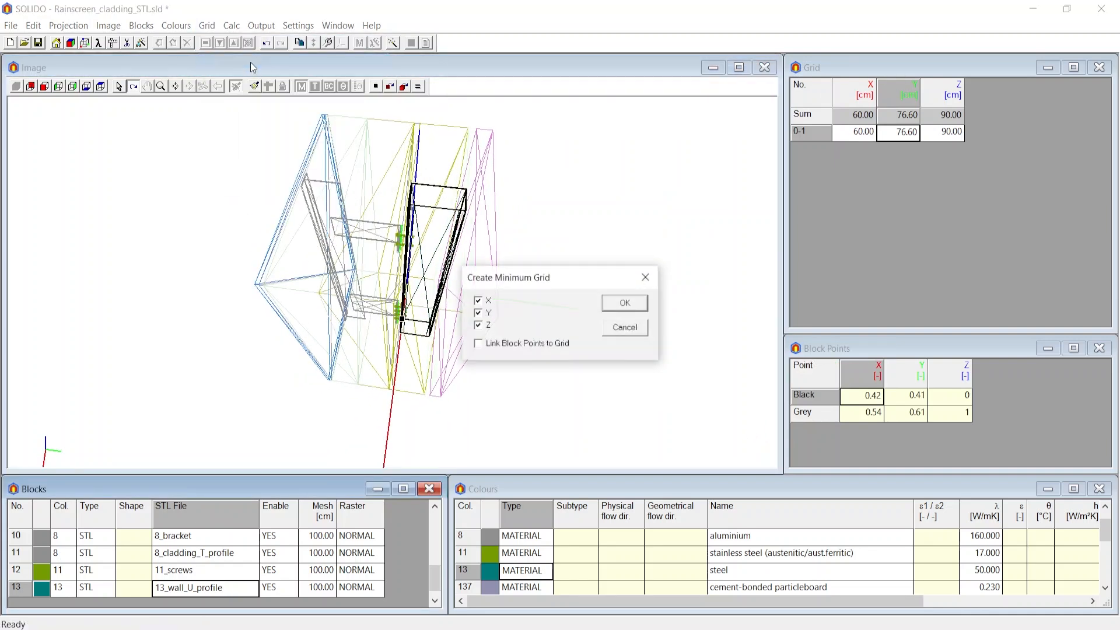
click(631, 306)
click(909, 136)
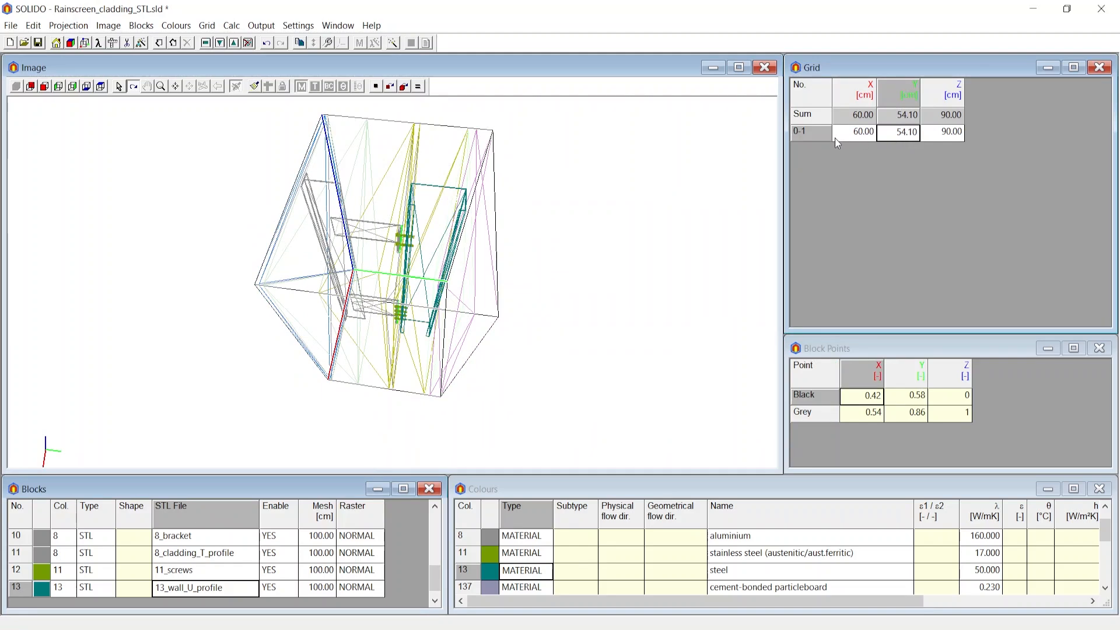
click(850, 134)
drag(370, 237, 488, 231)
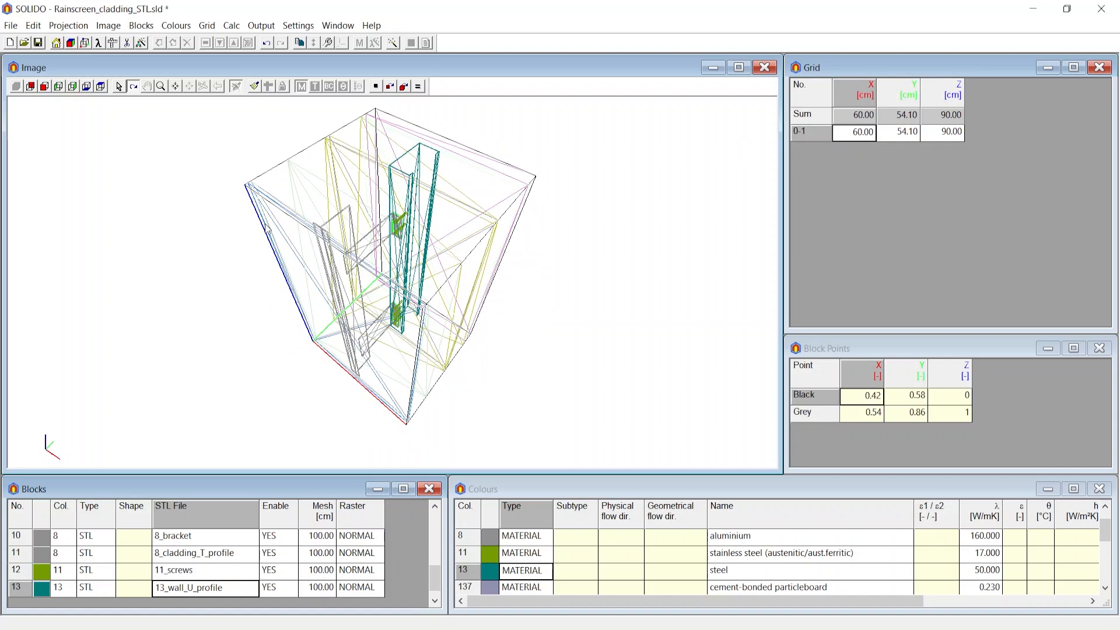
drag(308, 264, 343, 252)
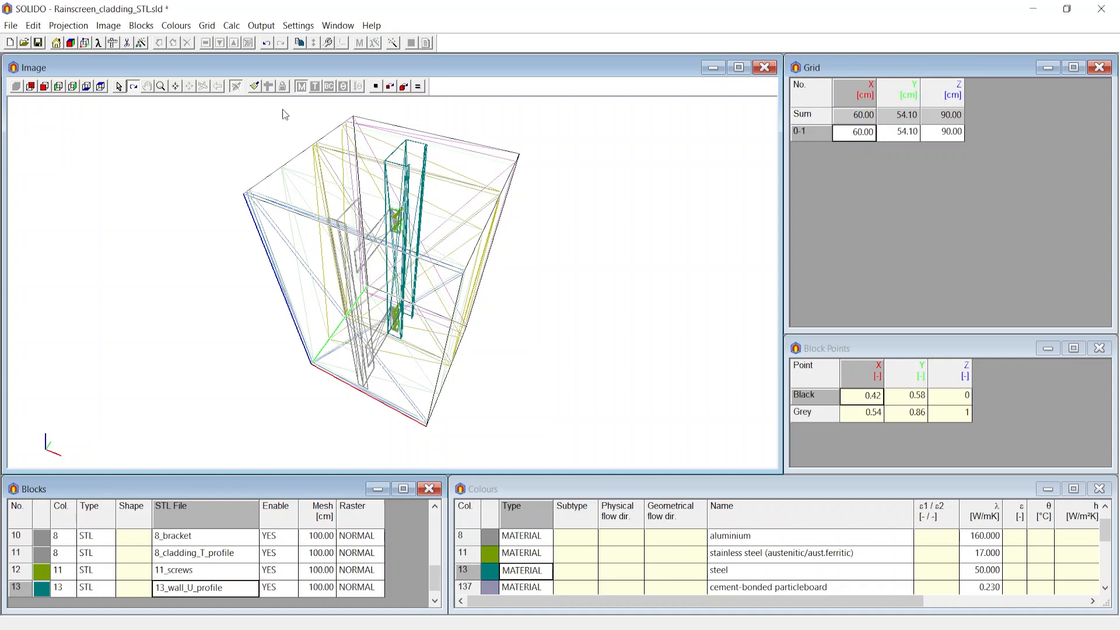
Open the coordinate settings to check the unit and close them unchanged.
click(298, 25)
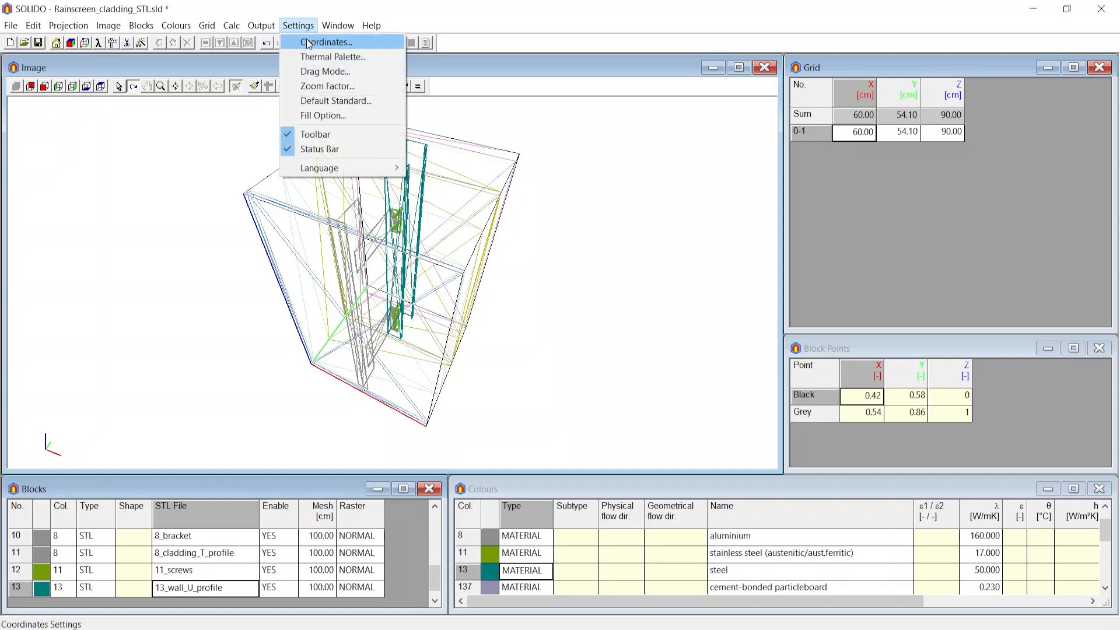
click(307, 43)
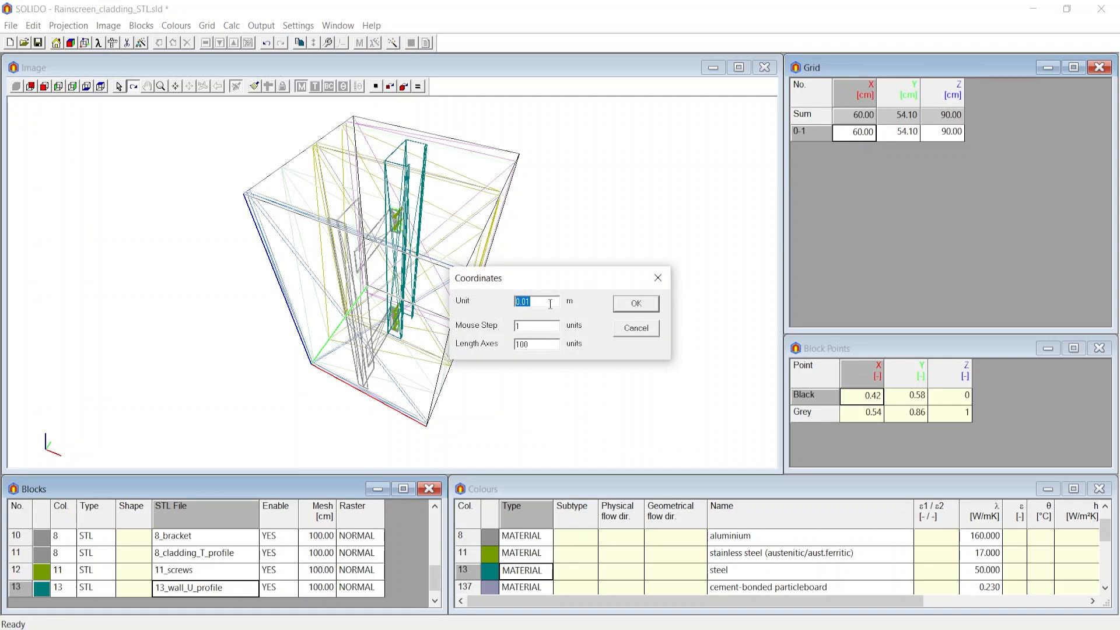
click(658, 278)
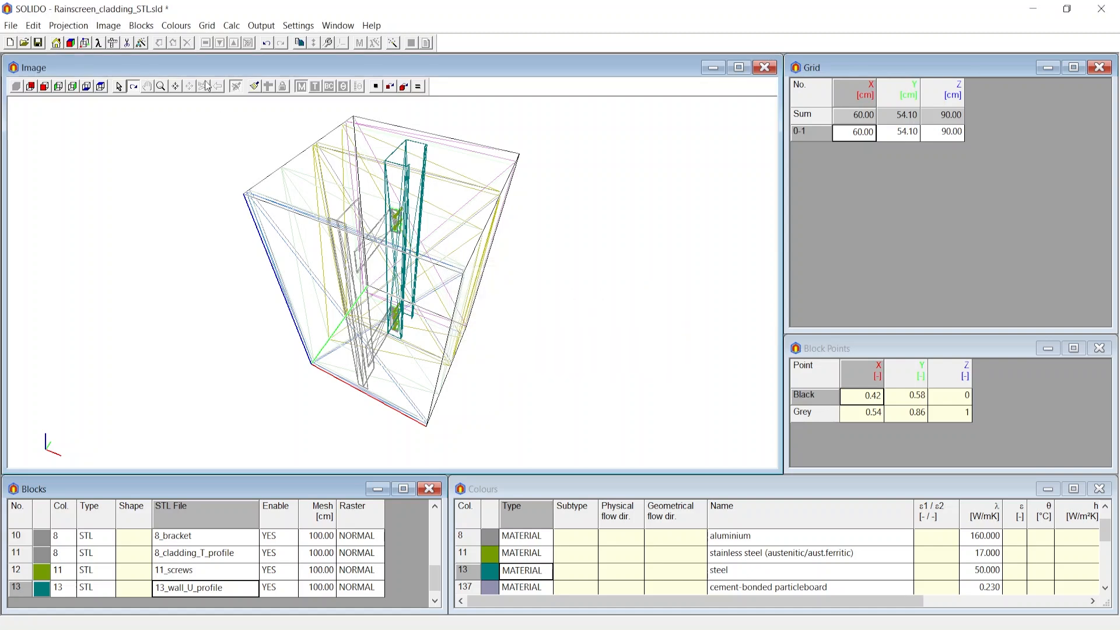
Switch the image to a filled solid display of the blocks.
click(253, 87)
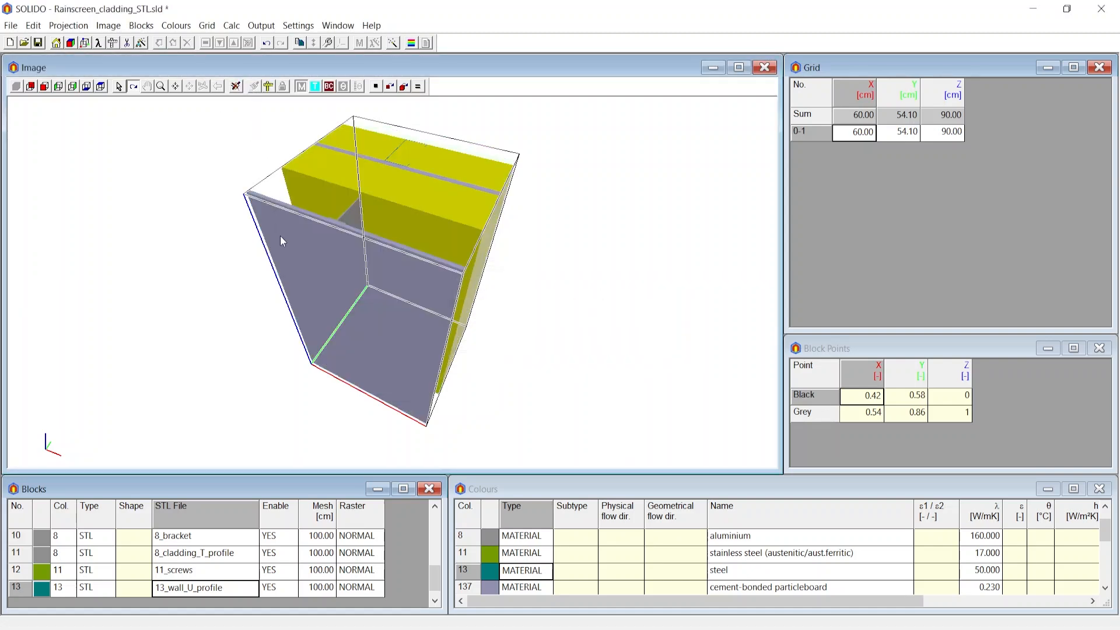
drag(318, 264, 303, 233)
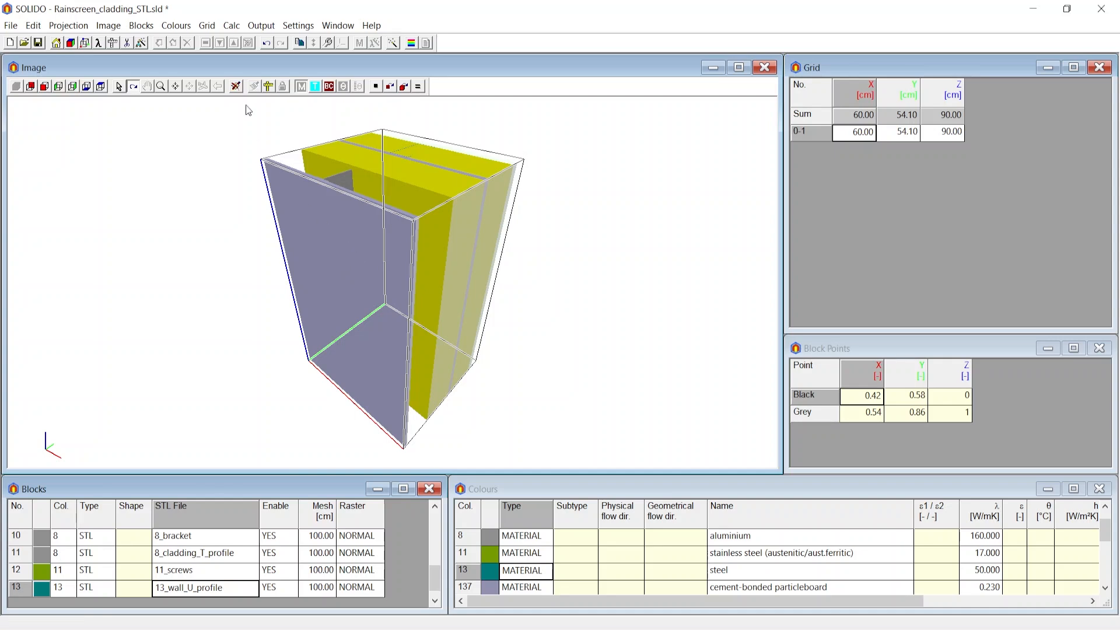
Insert STL coordinates into the grid with a minimum triangle area of 1 cm².
click(206, 27)
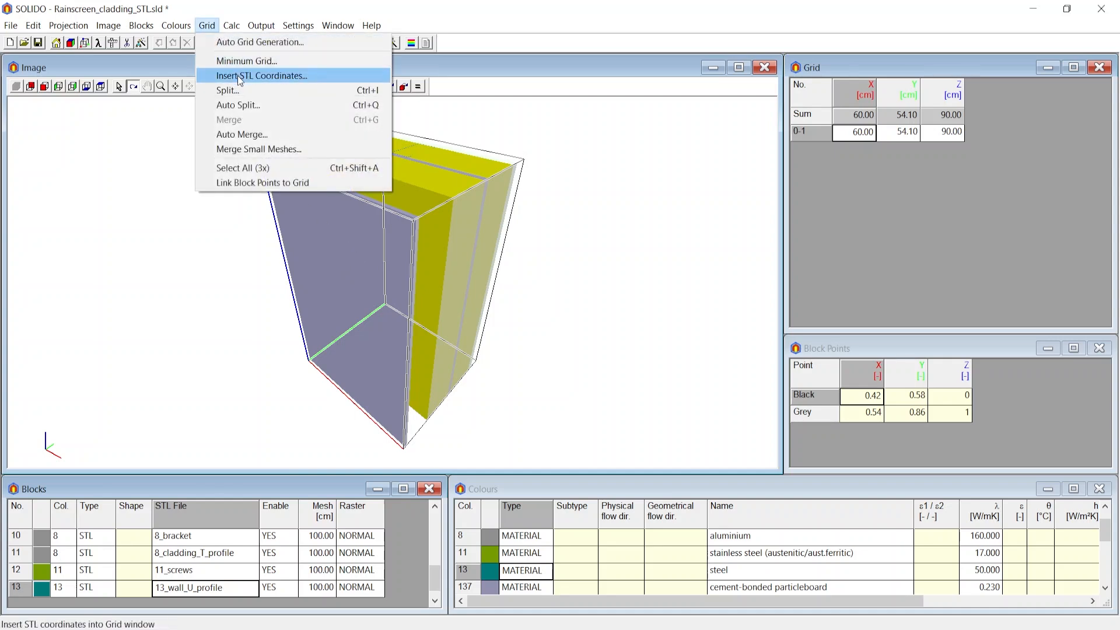
click(282, 78)
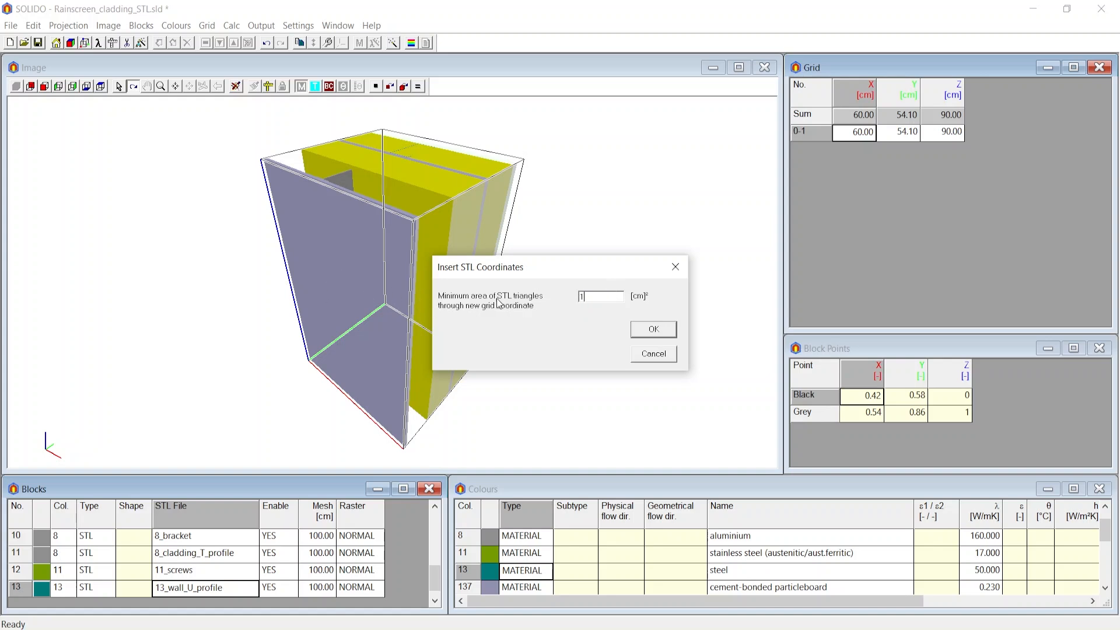
click(653, 330)
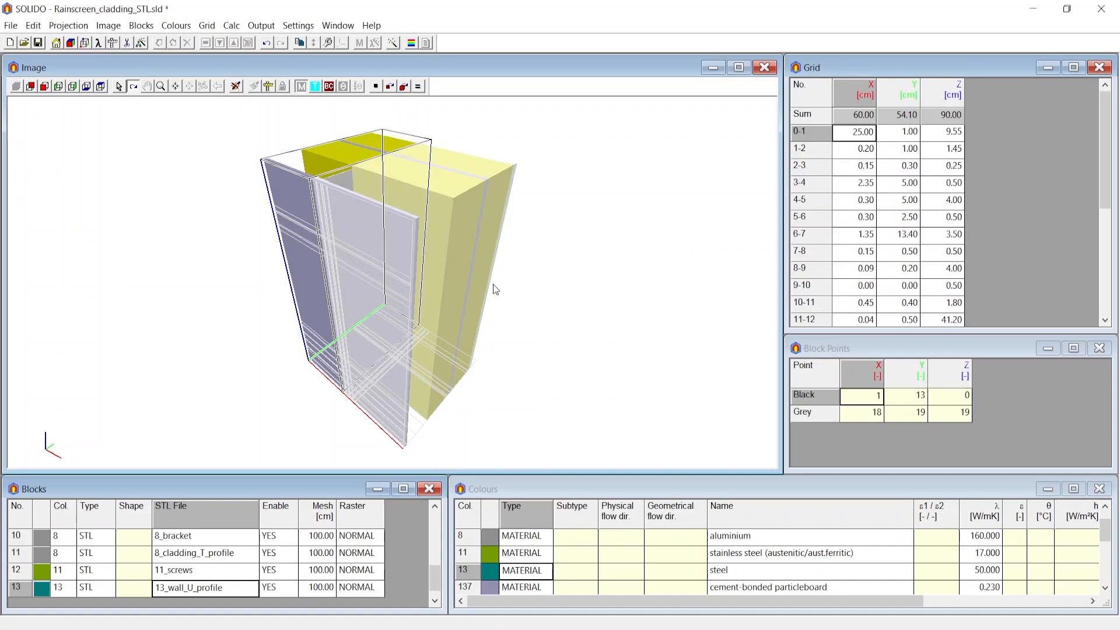
Step through the Y meshes of the grid one by one to examine where each lies in the model.
drag(494, 288, 733, 263)
click(876, 193)
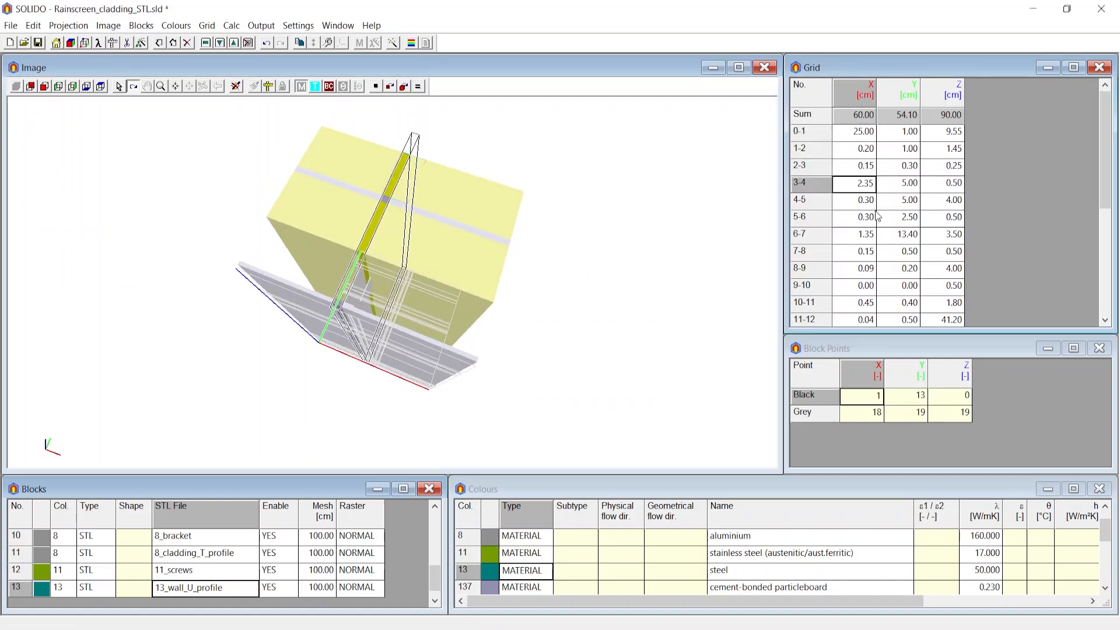
click(873, 230)
click(899, 236)
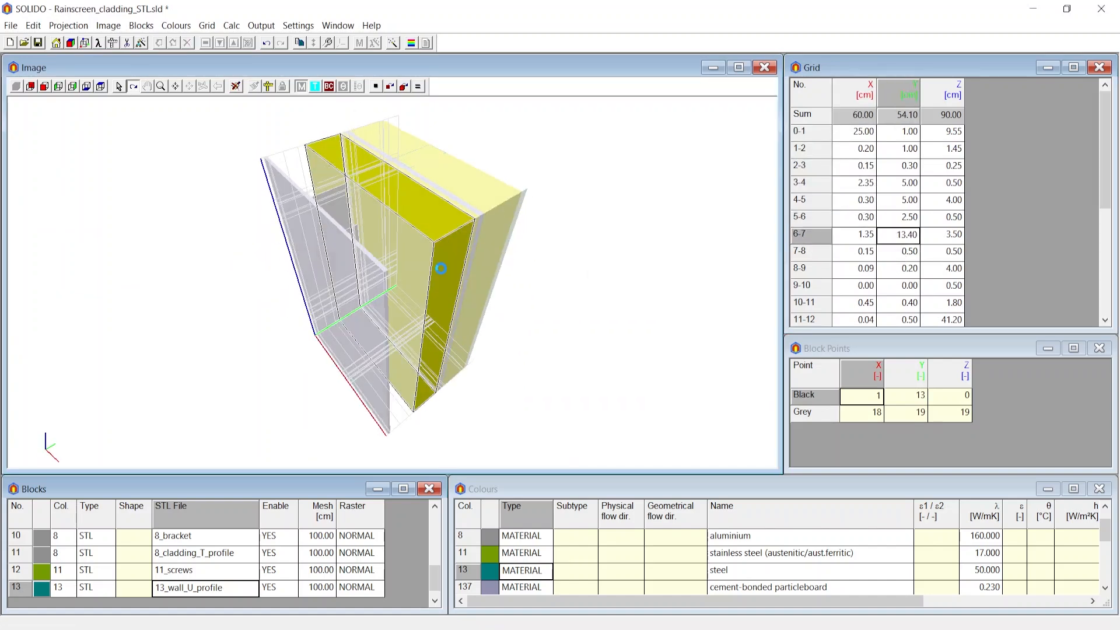
click(902, 271)
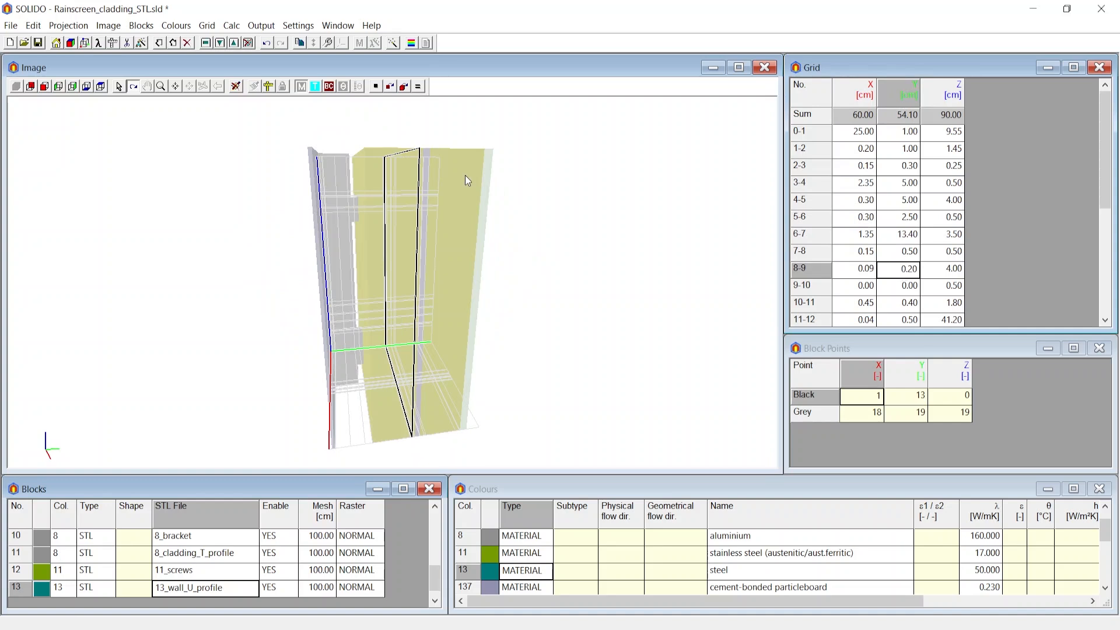
click(915, 287)
click(905, 304)
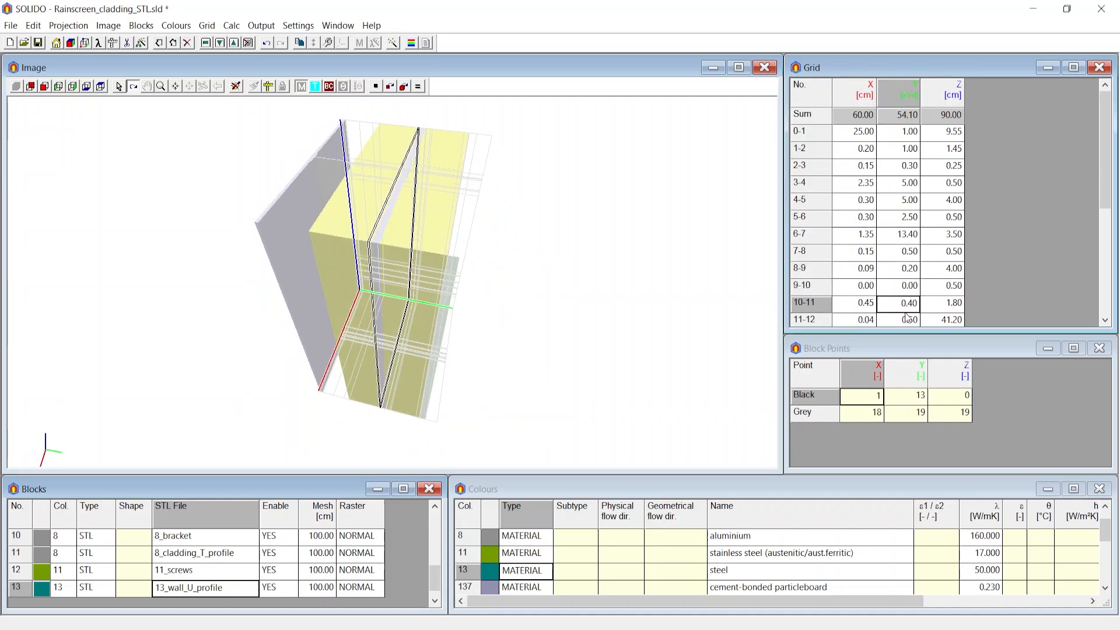
click(906, 317)
scroll(907, 317, down, 1)
click(903, 315)
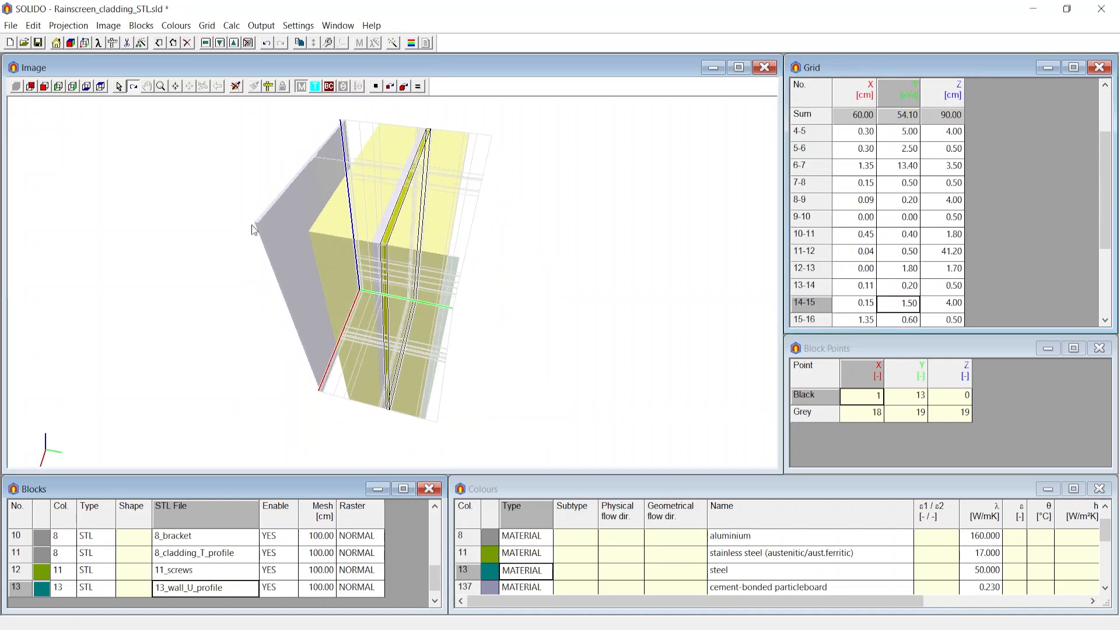
scroll(254, 230, up, 3)
click(903, 268)
click(904, 216)
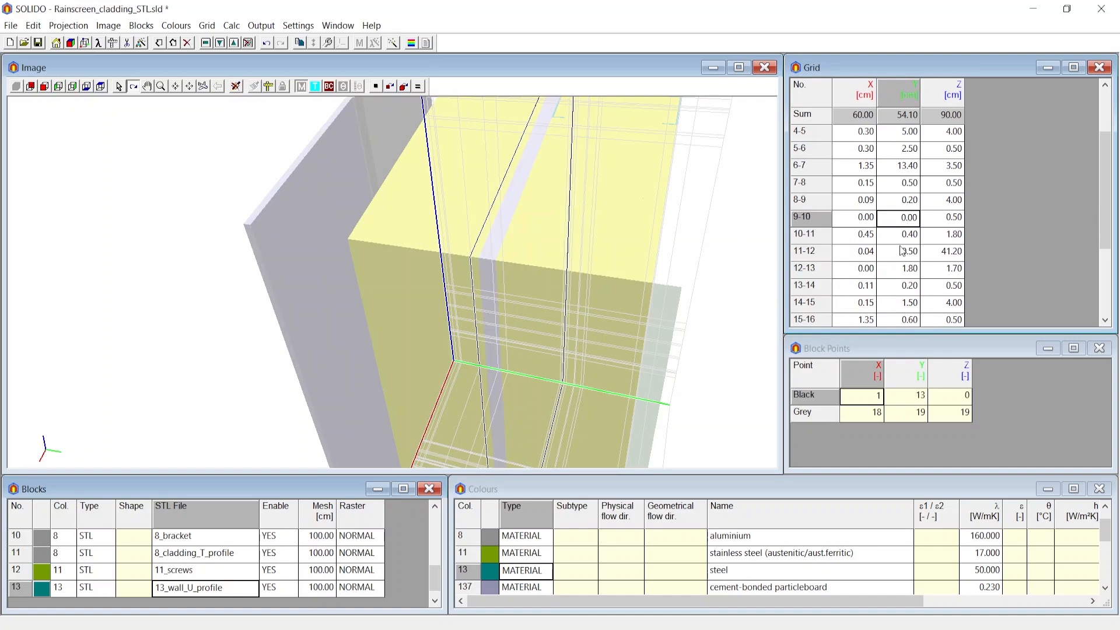
click(901, 248)
click(900, 267)
click(905, 293)
click(905, 315)
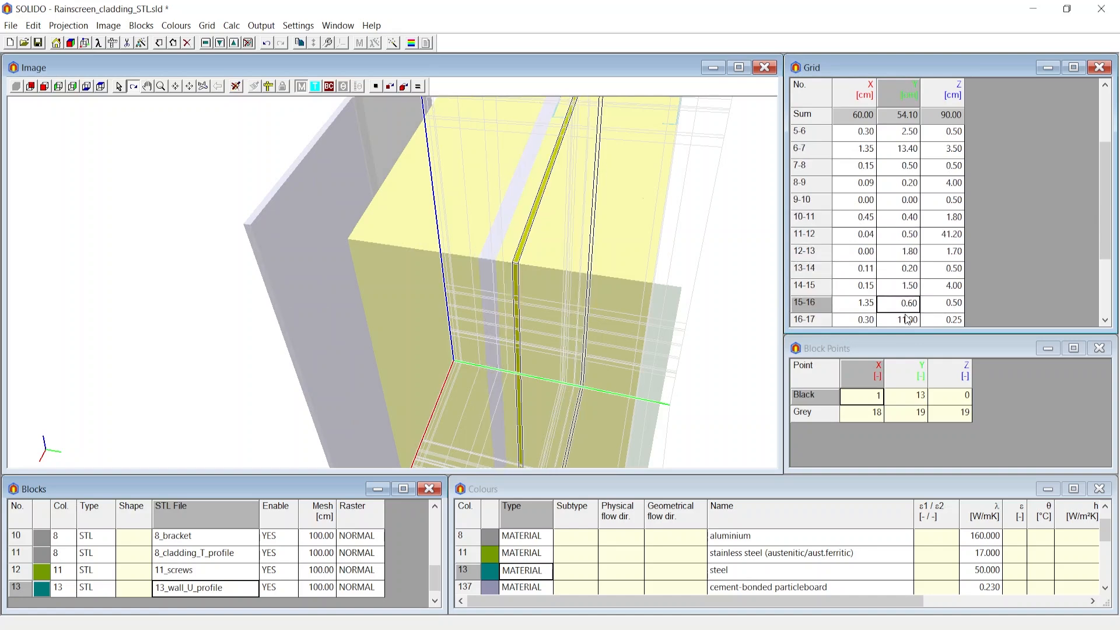
click(905, 315)
Recreate the minimum grid through the block points.
click(207, 25)
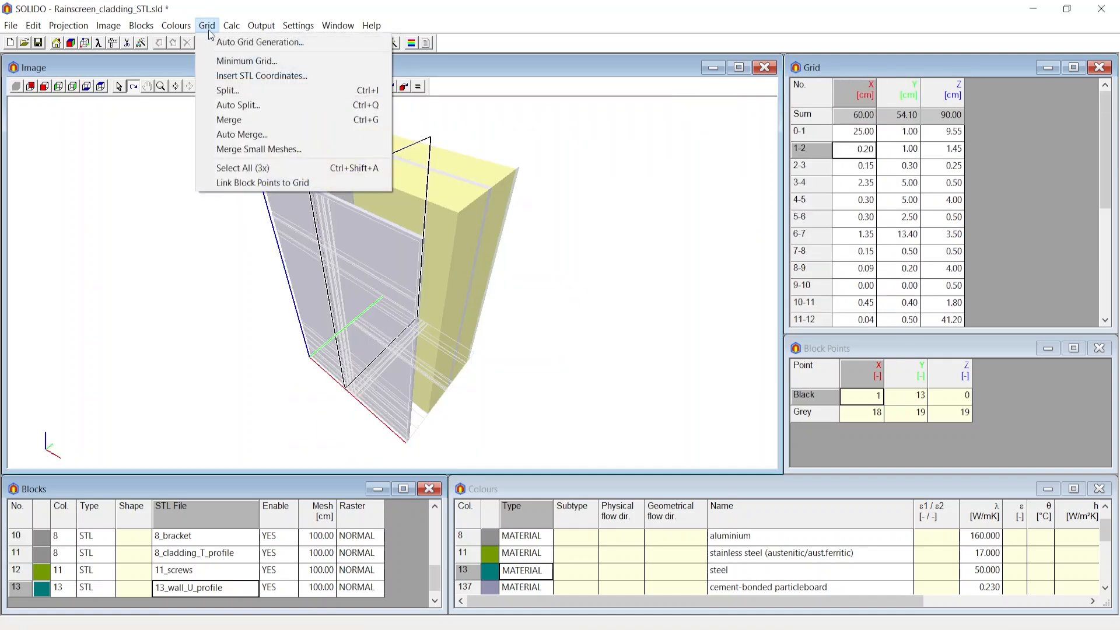
click(244, 61)
click(625, 310)
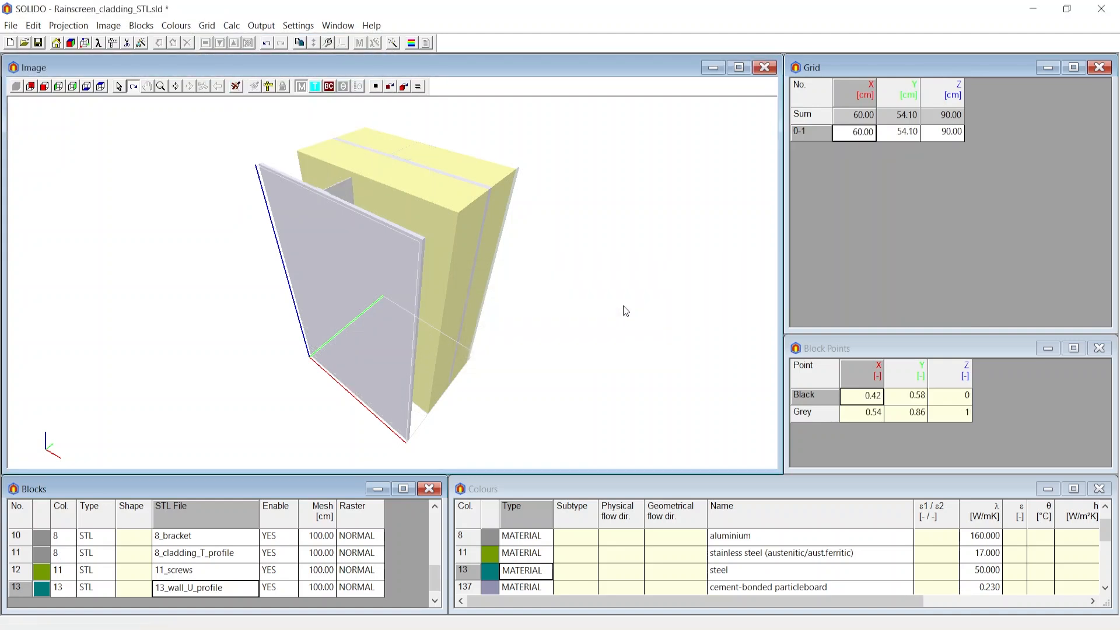
Split the selected X mesh into three geometric subdivisions with a split ratio of 1.
drag(529, 271, 490, 267)
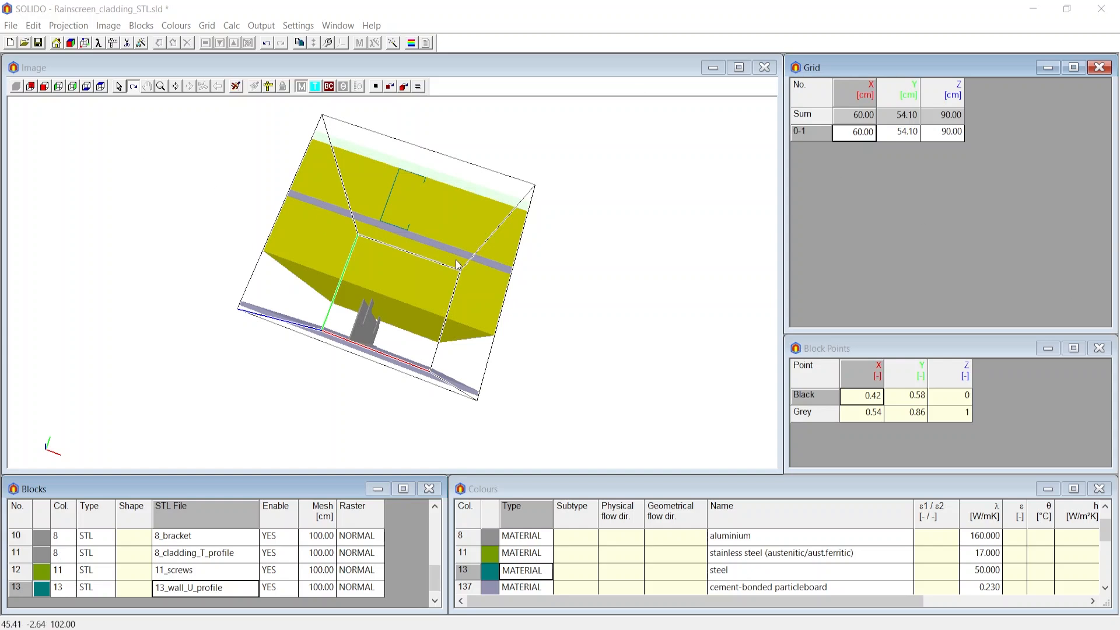
drag(380, 279, 352, 242)
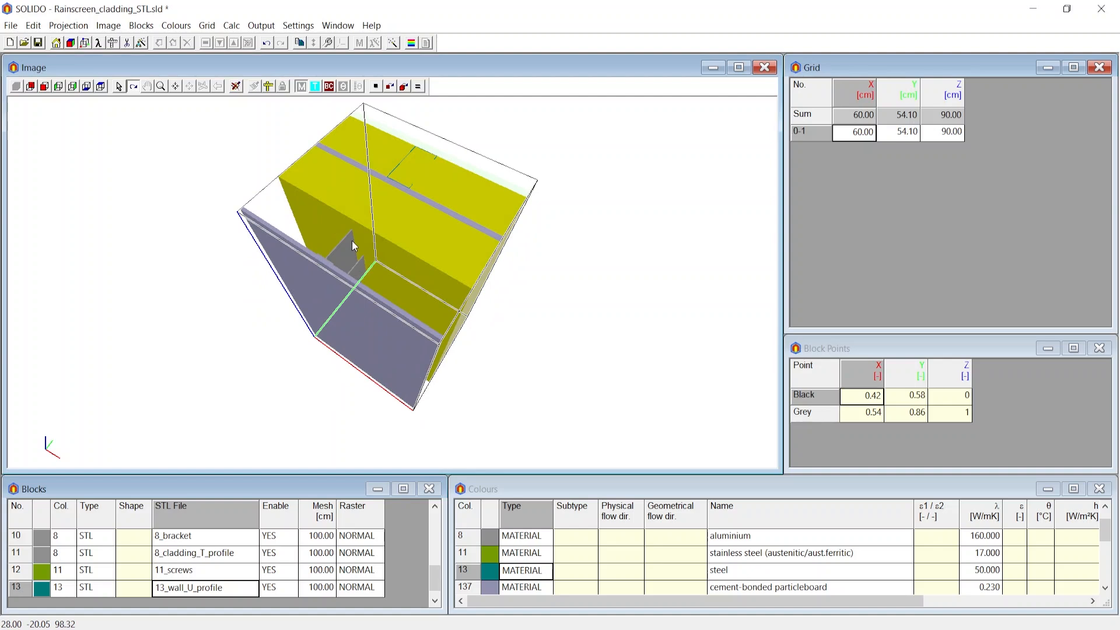
click(859, 133)
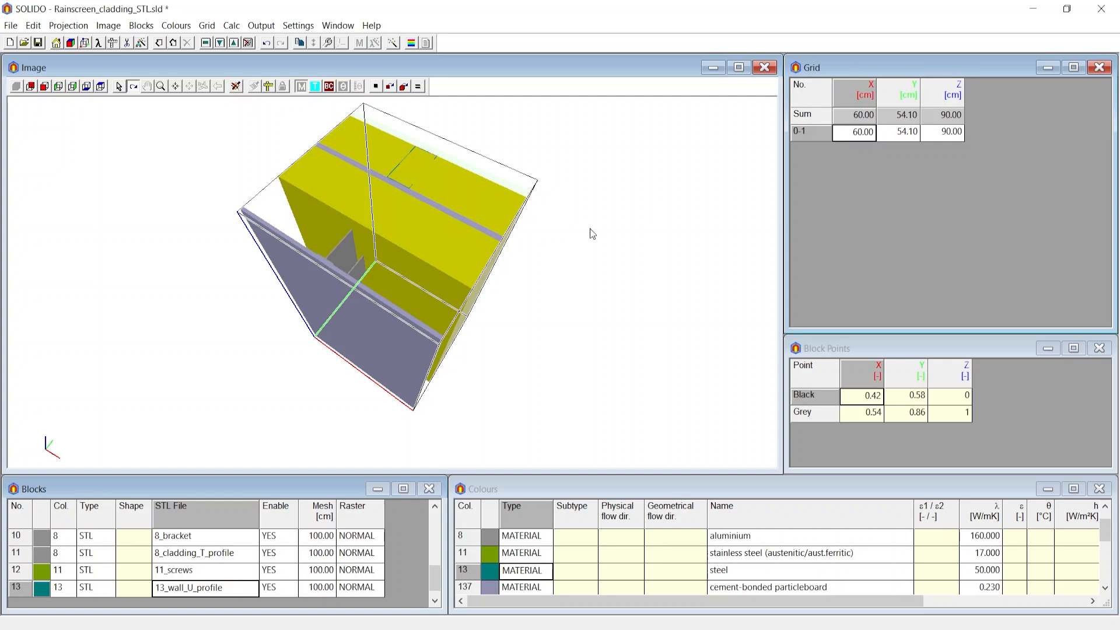
drag(592, 232, 560, 220)
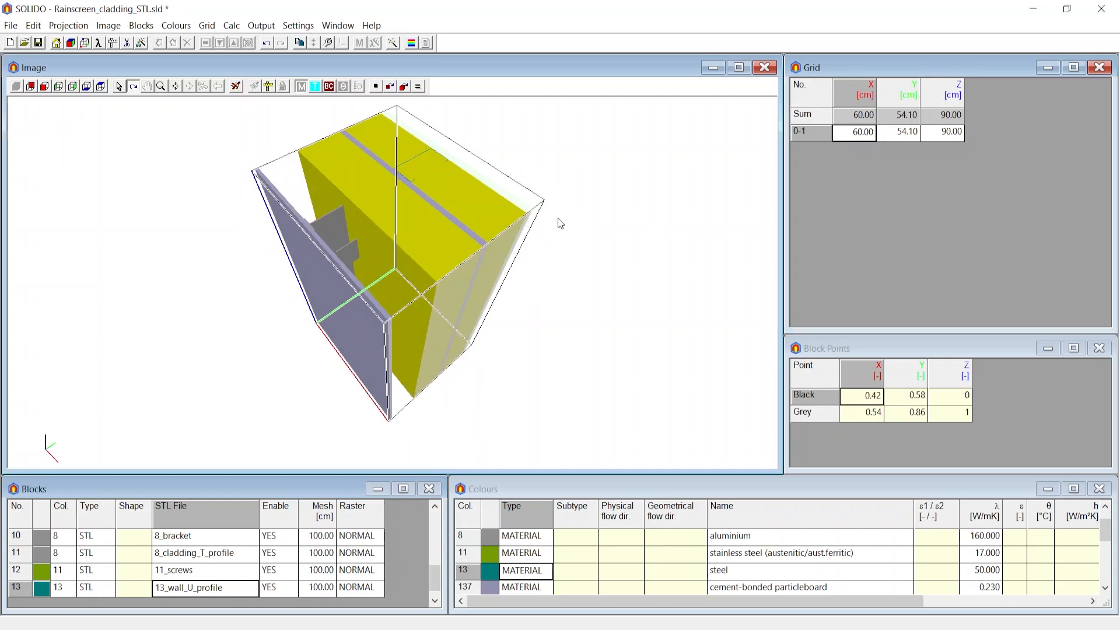
click(207, 25)
click(243, 88)
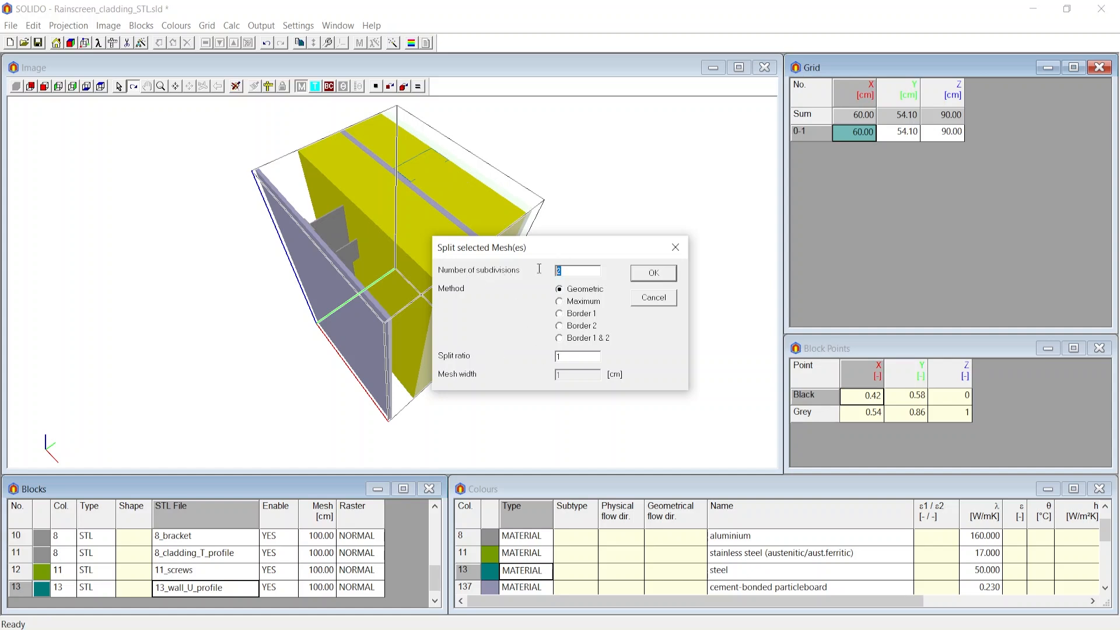
text(3)
click(578, 355)
click(640, 279)
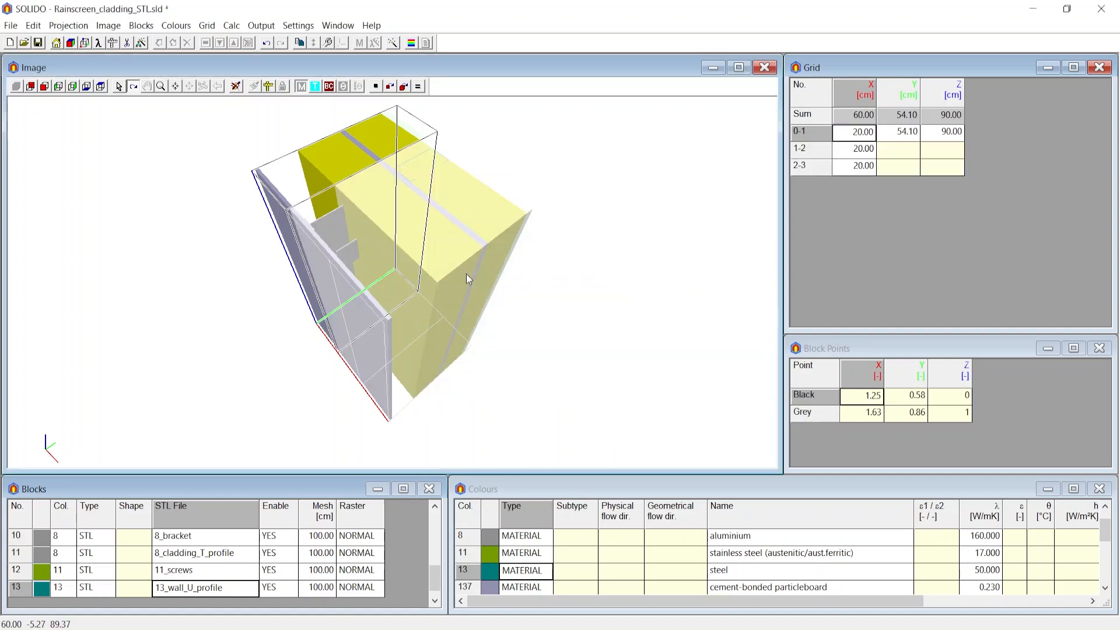
Undo the three-way split of the X mesh.
drag(466, 274, 559, 297)
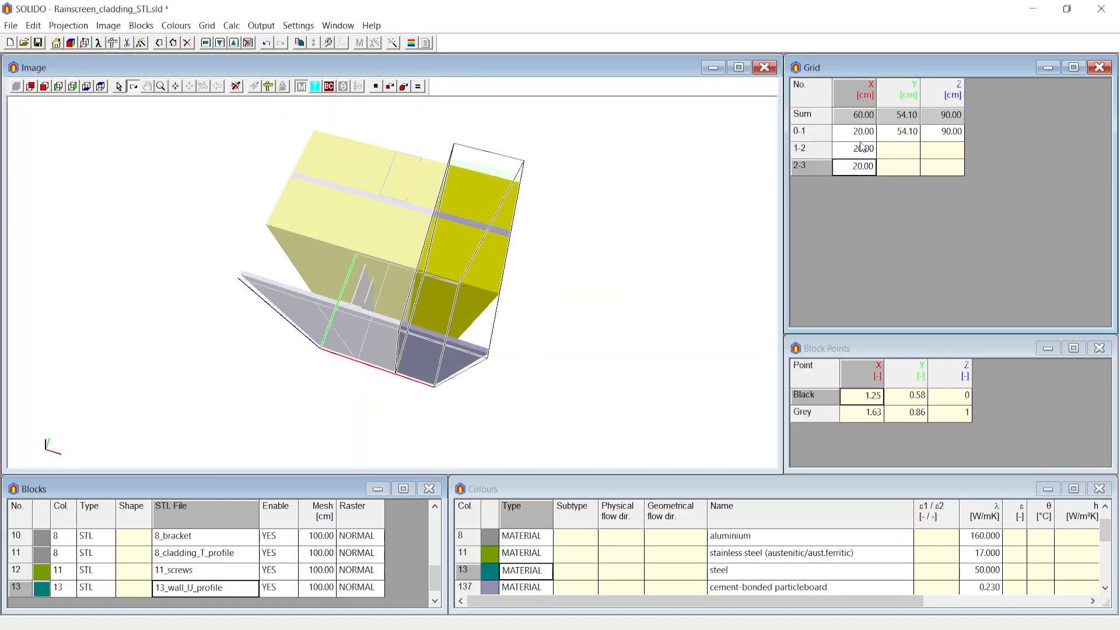
click(856, 167)
key(ctrl+z)
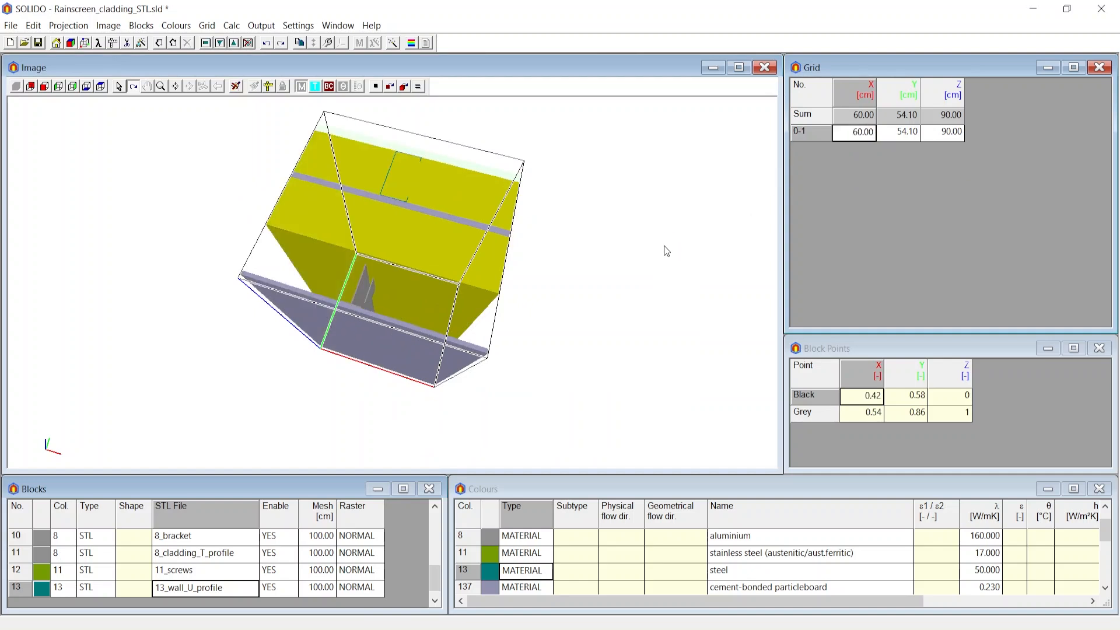
Split the X mesh with the Maximum method and a mesh width of 7 cm.
drag(640, 247, 407, 125)
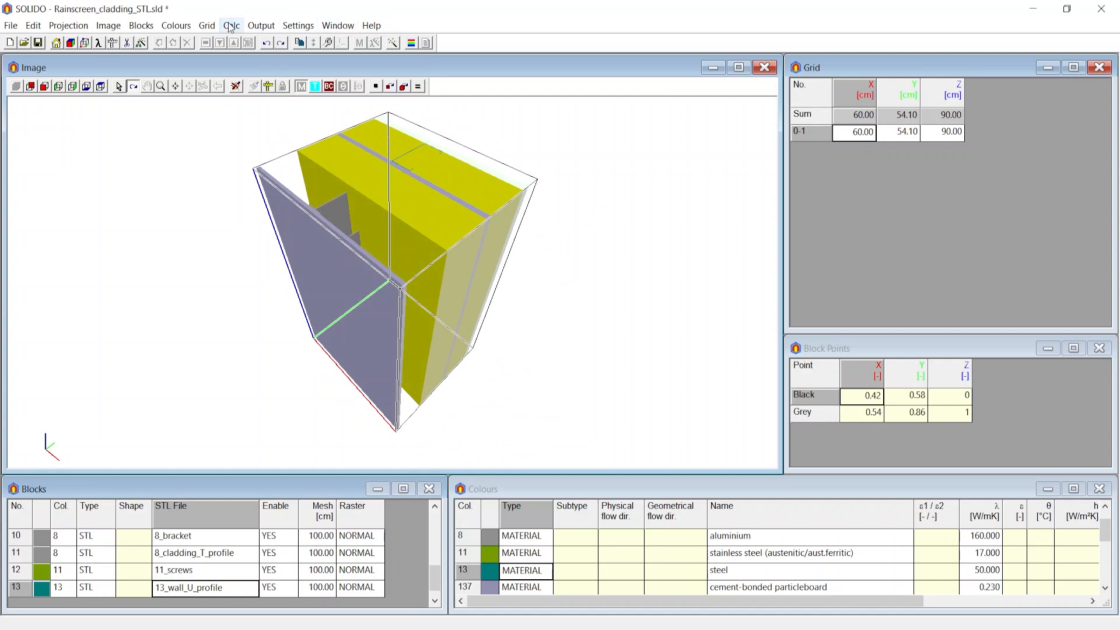
click(207, 26)
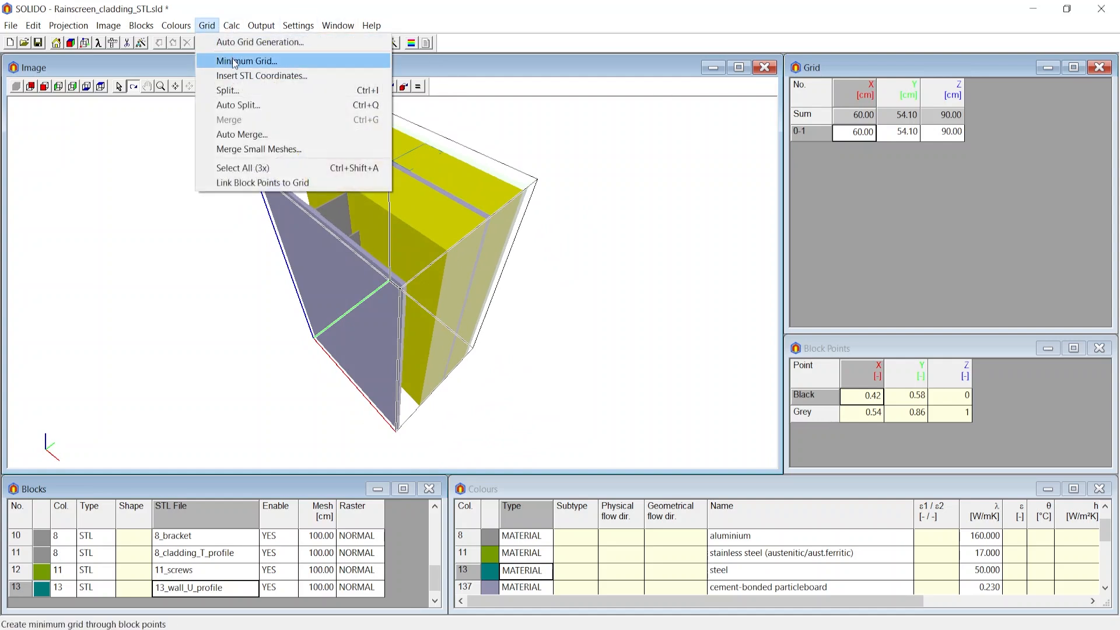
click(245, 89)
click(560, 301)
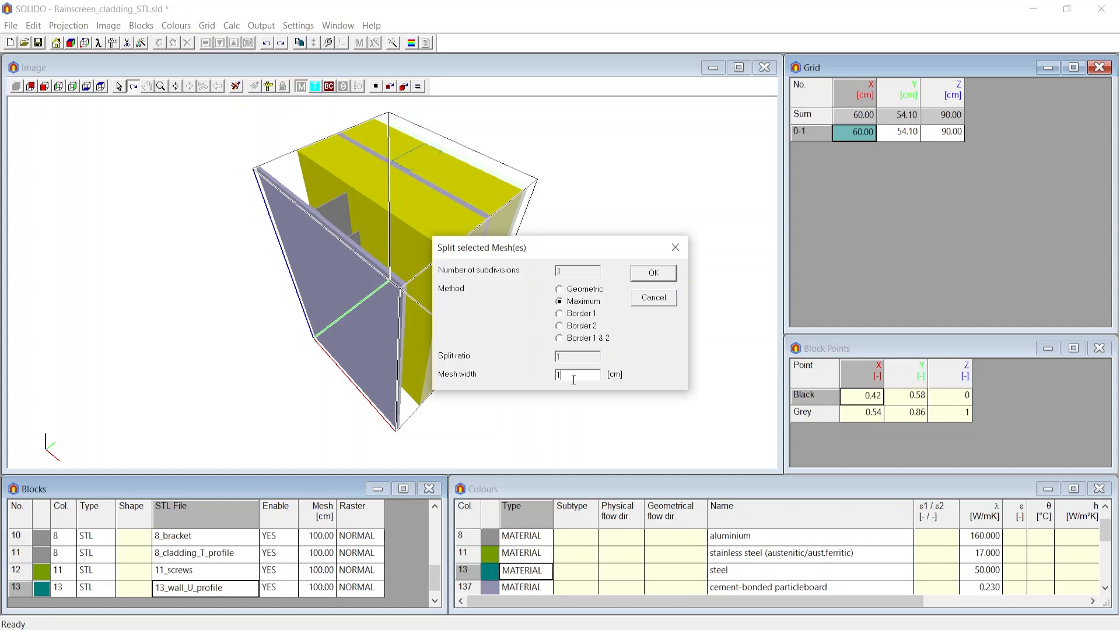
key(BackSpace)
text(7)
click(654, 273)
Step through the new 7 cm X meshes and undo that split.
click(848, 182)
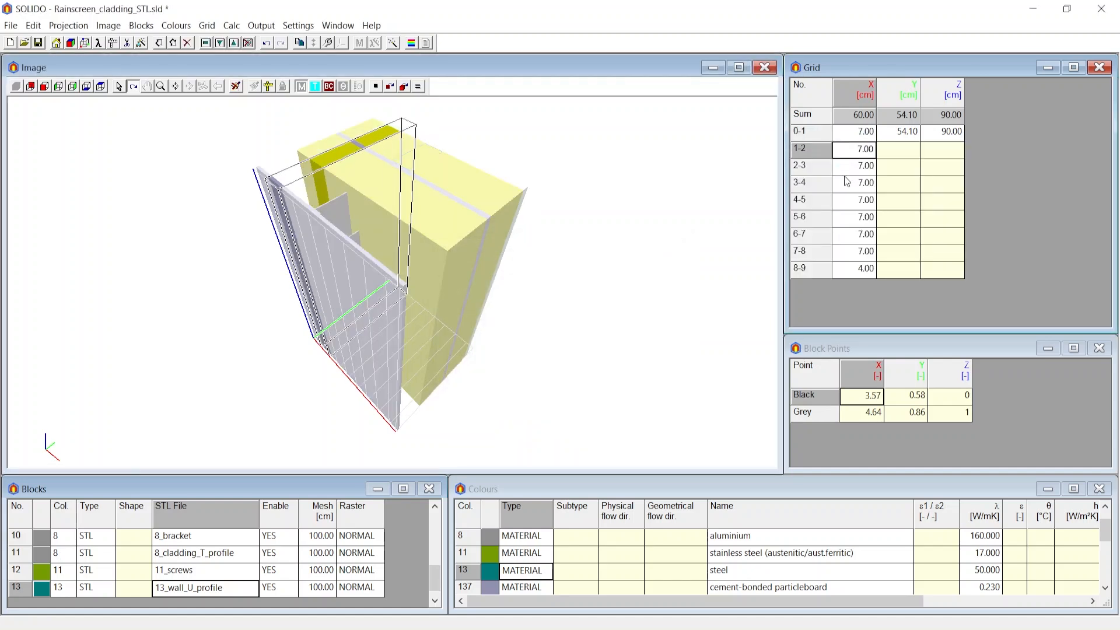
click(853, 200)
click(856, 221)
click(862, 256)
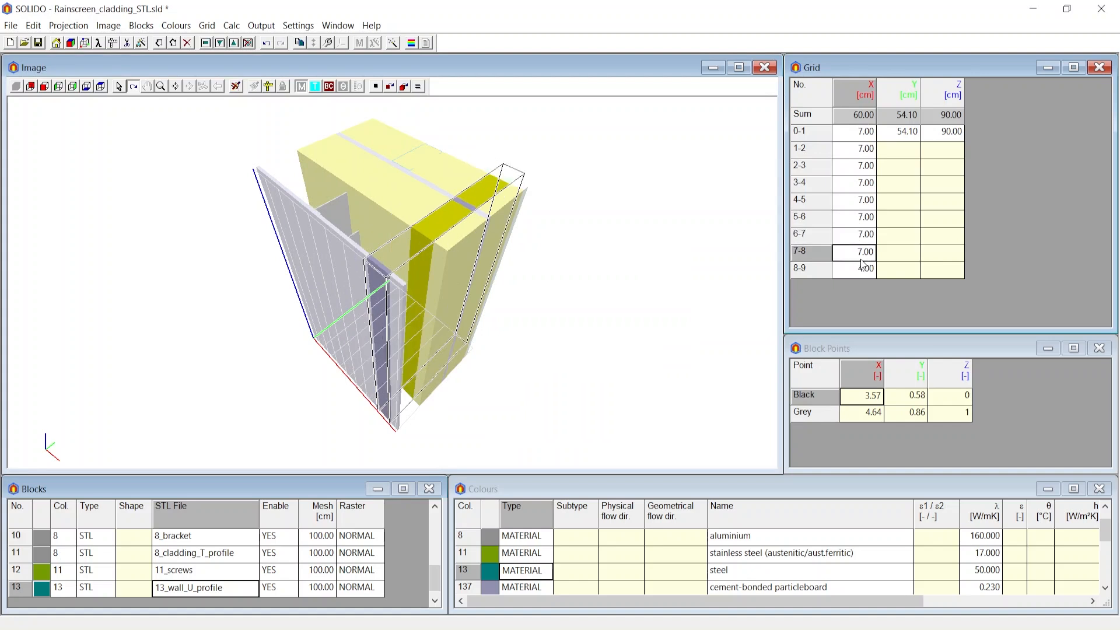
click(853, 270)
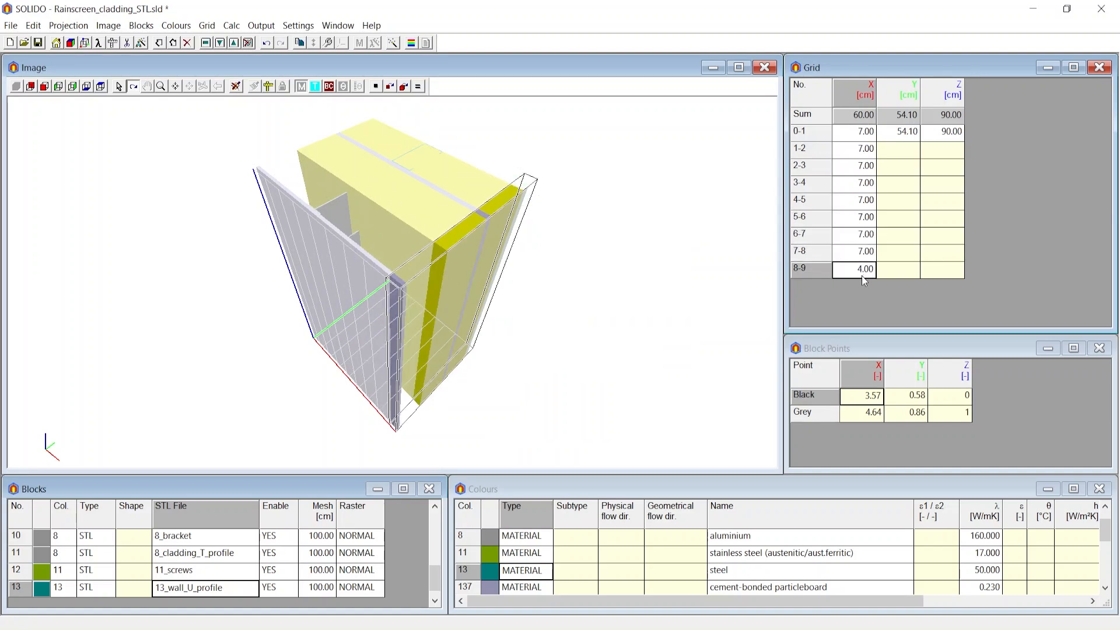
drag(580, 264, 619, 274)
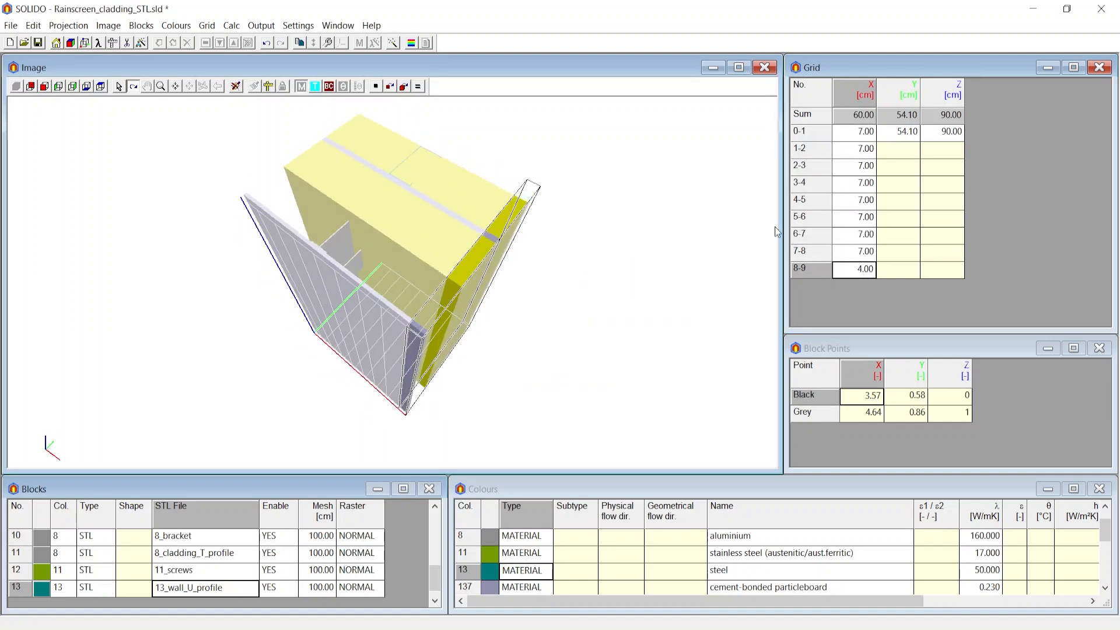
key(ctrl+z)
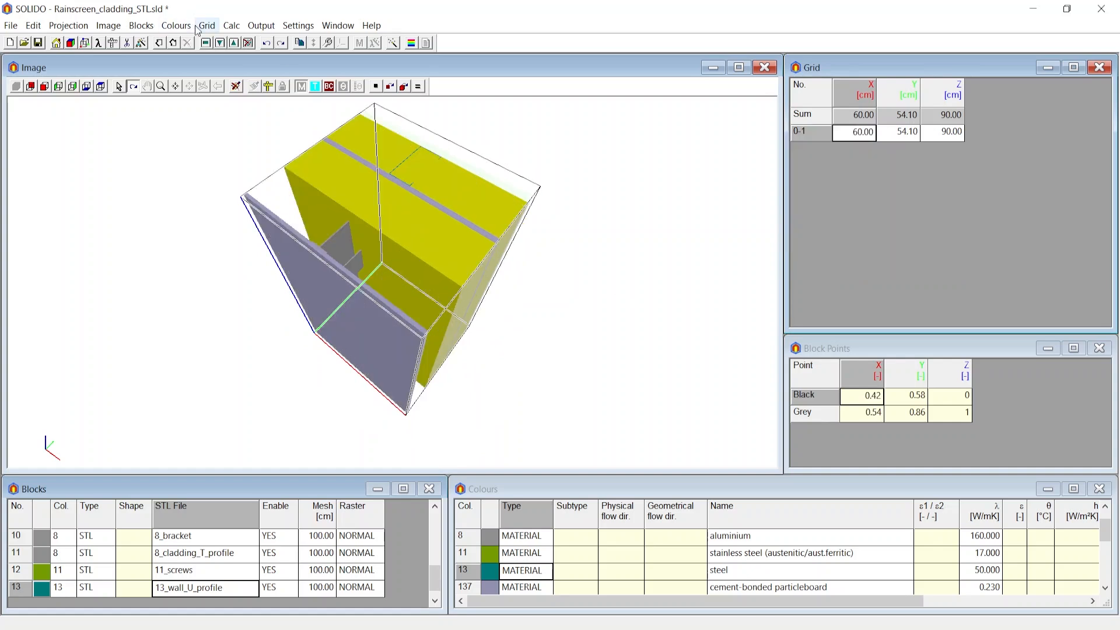
Split the X mesh with the Border 1 & 2 method and a mesh width of 29 cm.
click(204, 42)
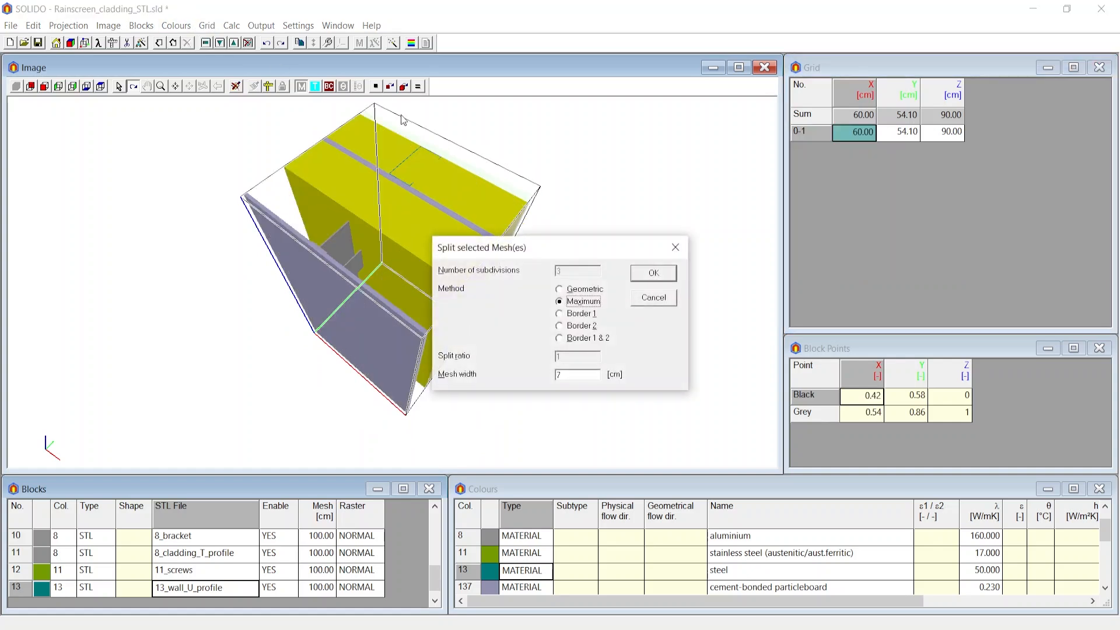
click(583, 314)
click(585, 326)
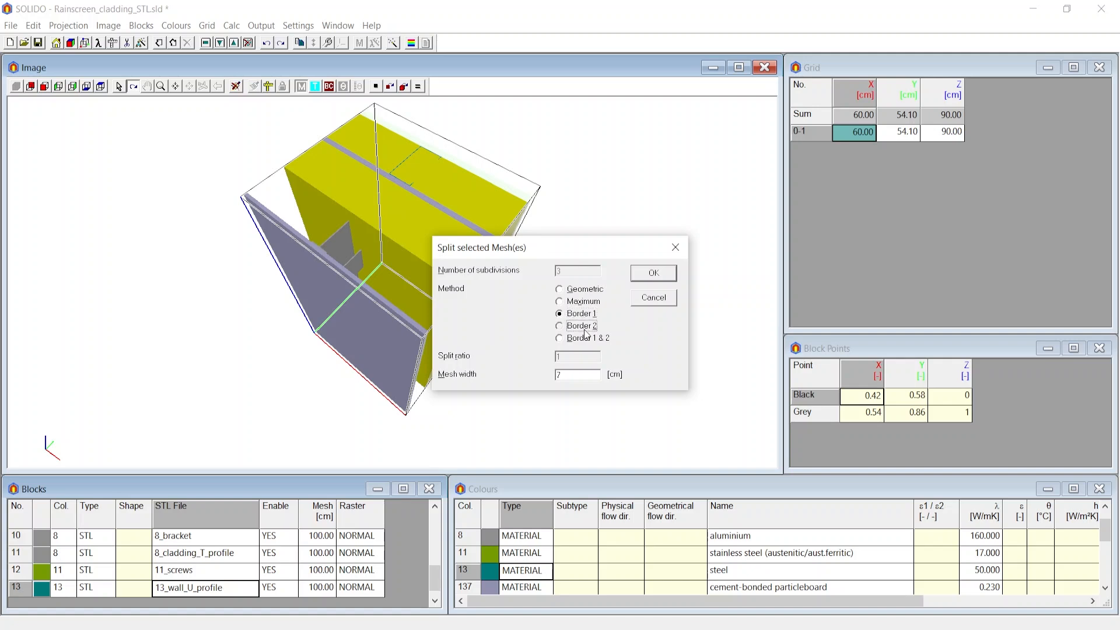
click(585, 339)
drag(562, 247, 636, 240)
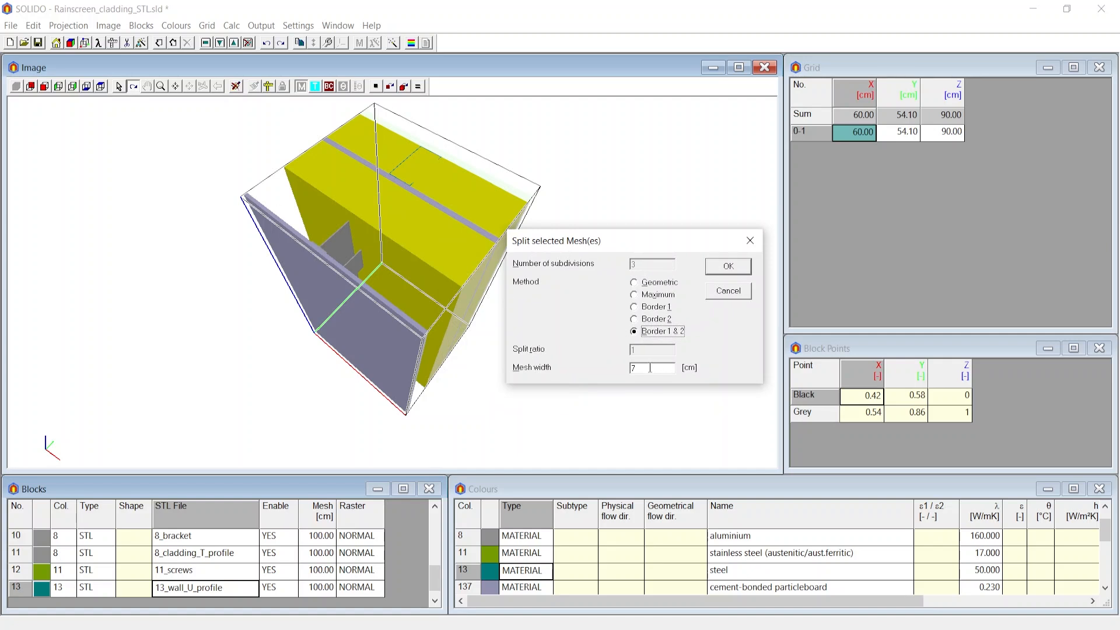
drag(647, 367, 619, 365)
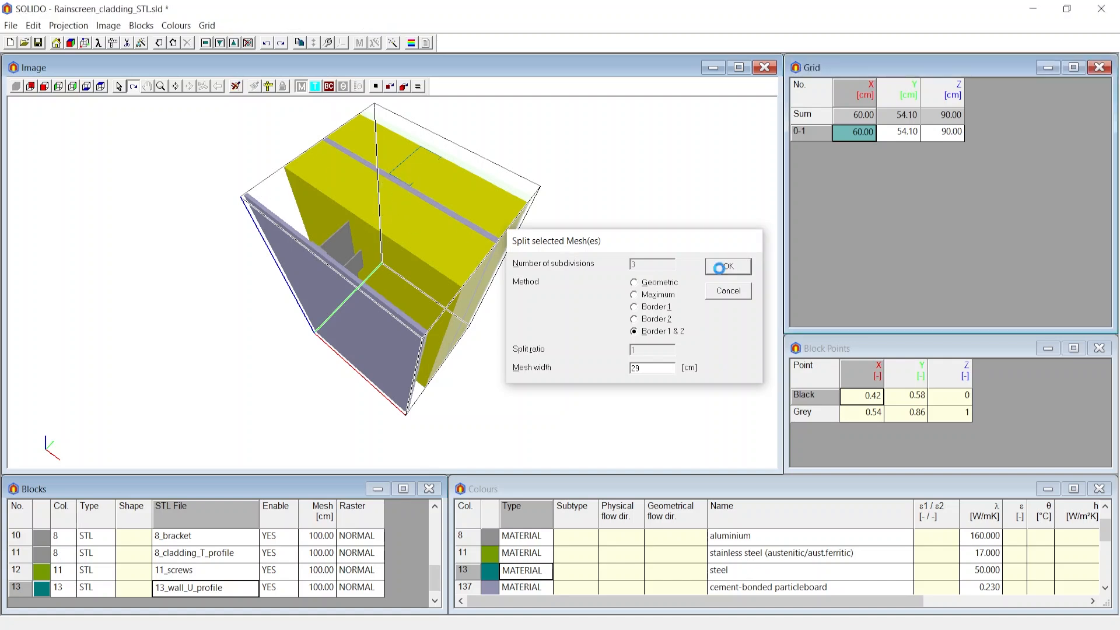
click(727, 267)
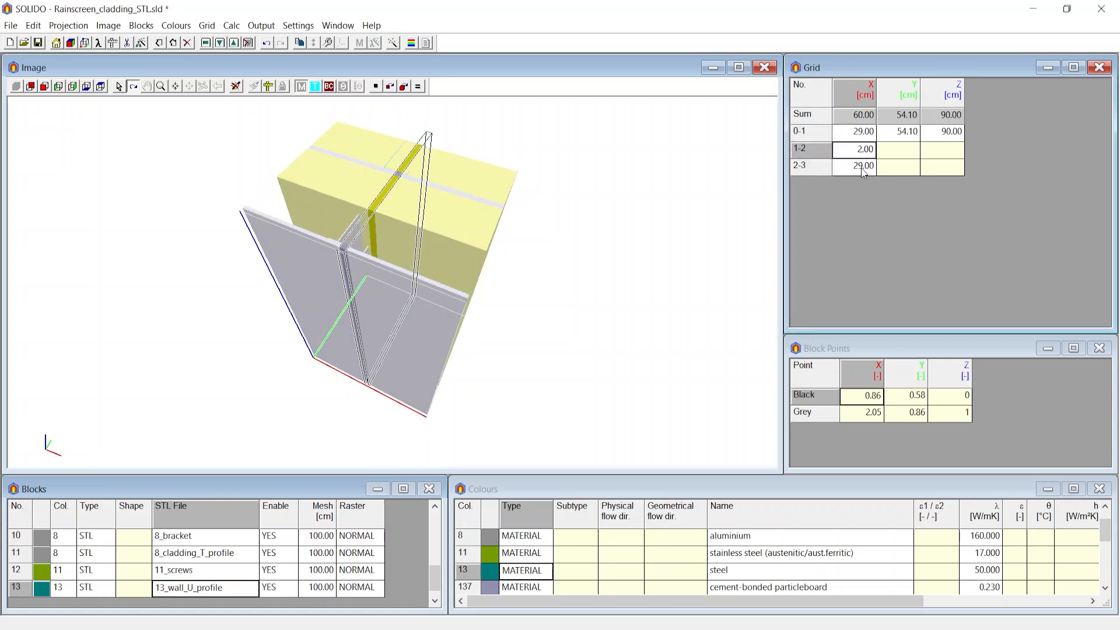
Undo and redo the border split to compare the grid before and after.
click(862, 168)
key(ctrl+z)
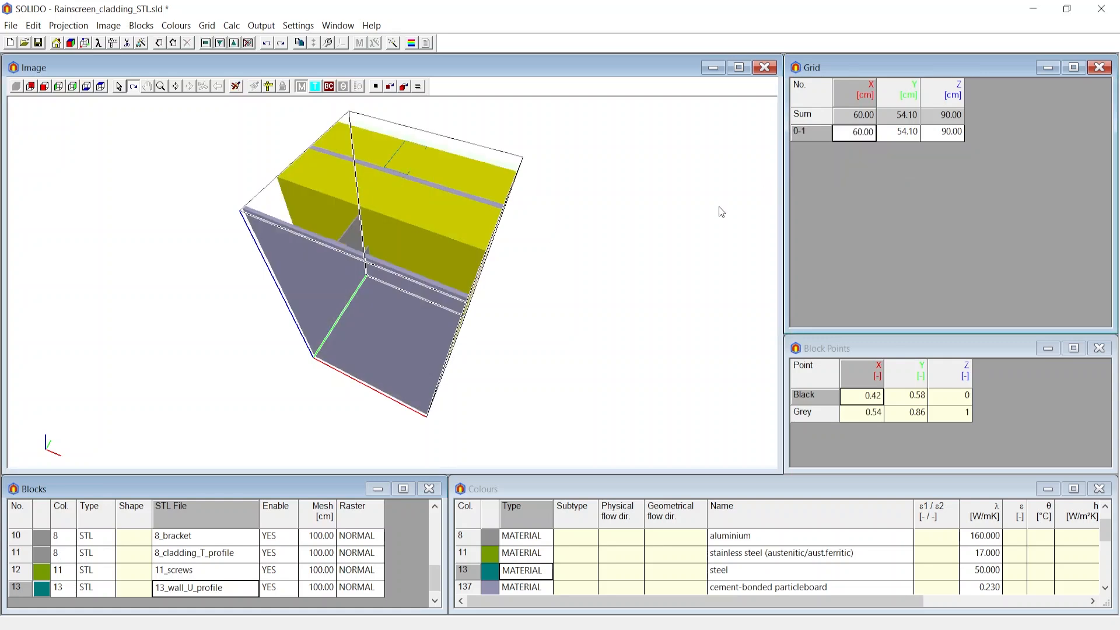
key(ctrl+y)
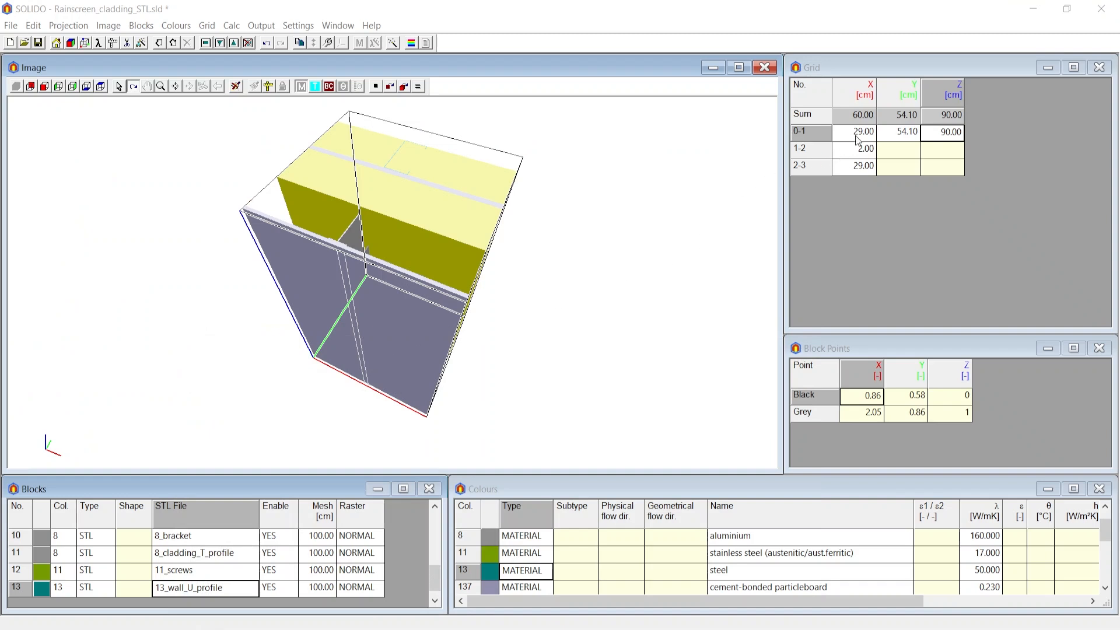
Merge the first two X meshes into a single mesh.
mouse_move(857, 140)
mouse_down()
mouse_move(859, 150)
mouse_move(837, 155)
mouse_move(847, 155)
mouse_up()
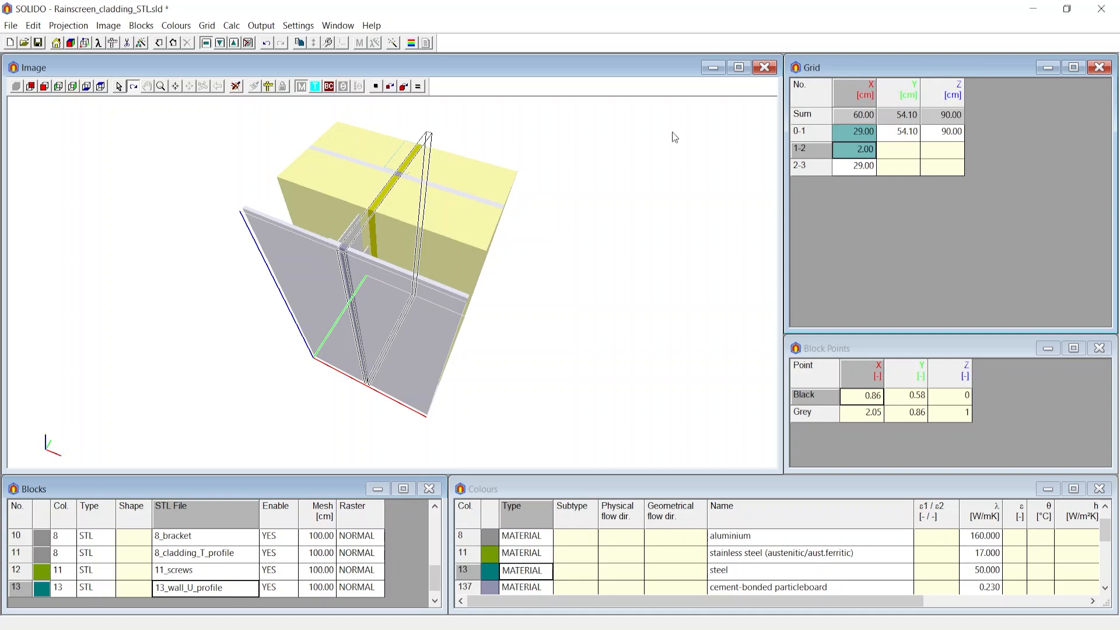
click(207, 26)
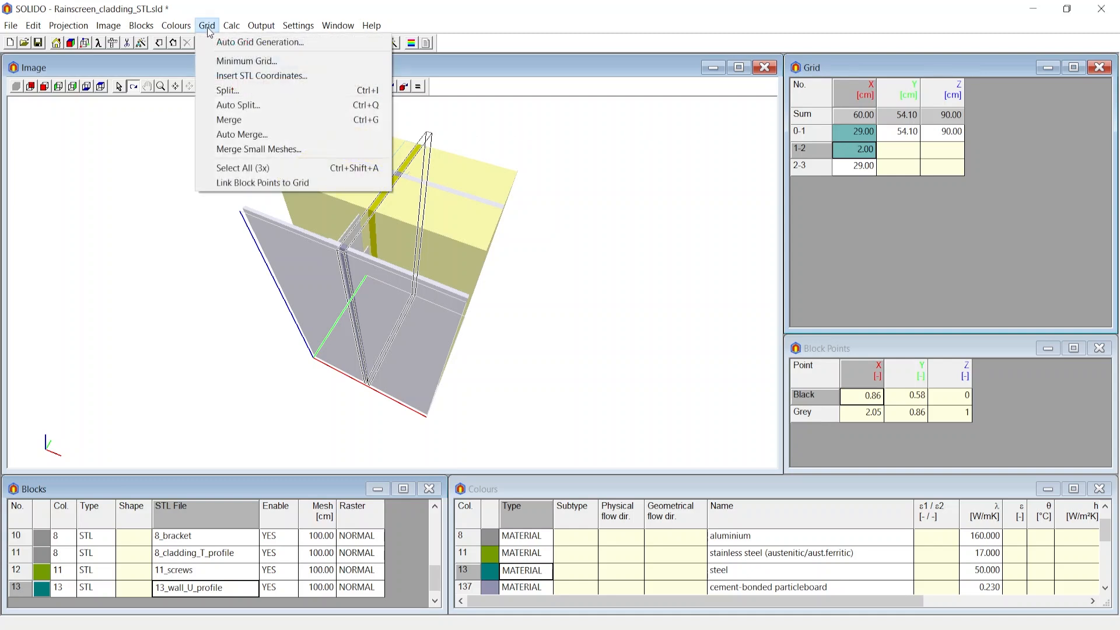
click(229, 120)
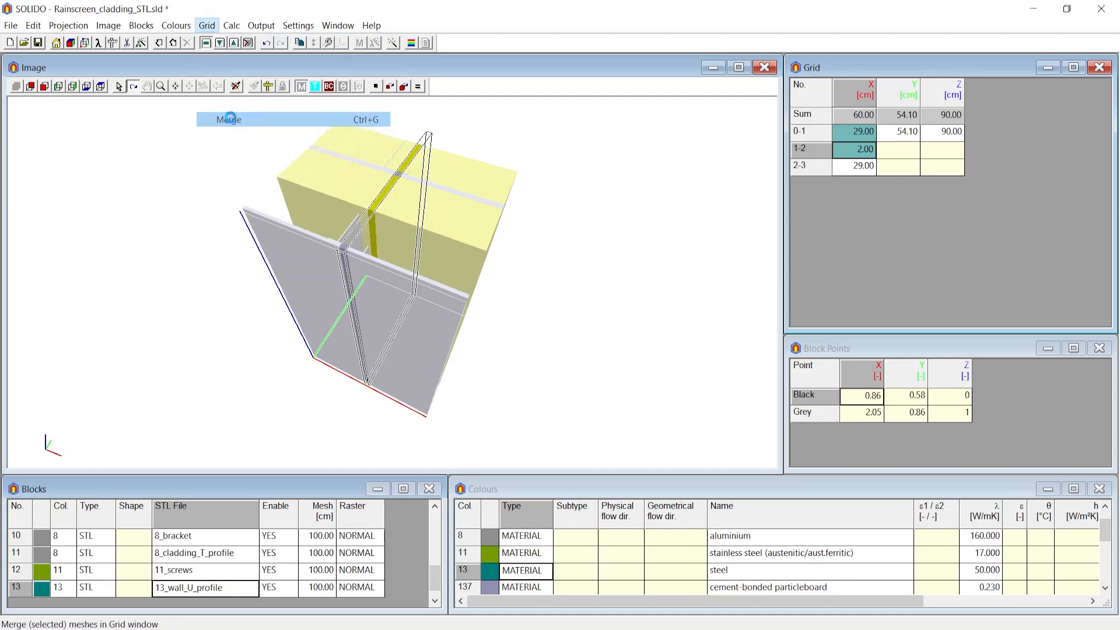
Auto-merge the X grid meshes, then merge meshes smaller than 0.1 cm.
click(858, 150)
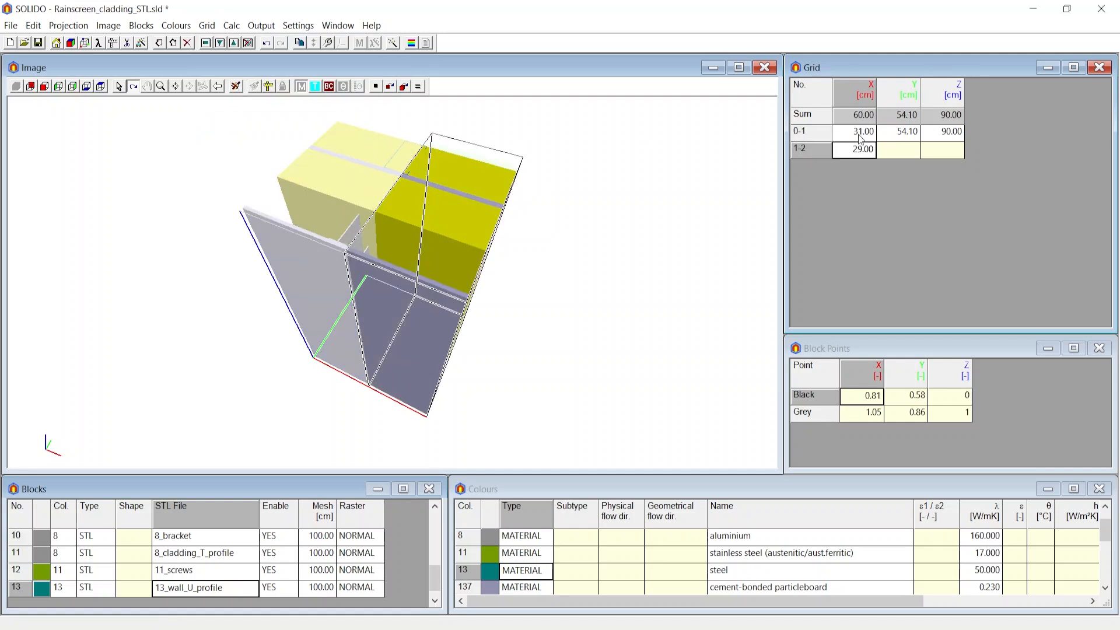
click(860, 136)
scroll(337, 234, up, 3)
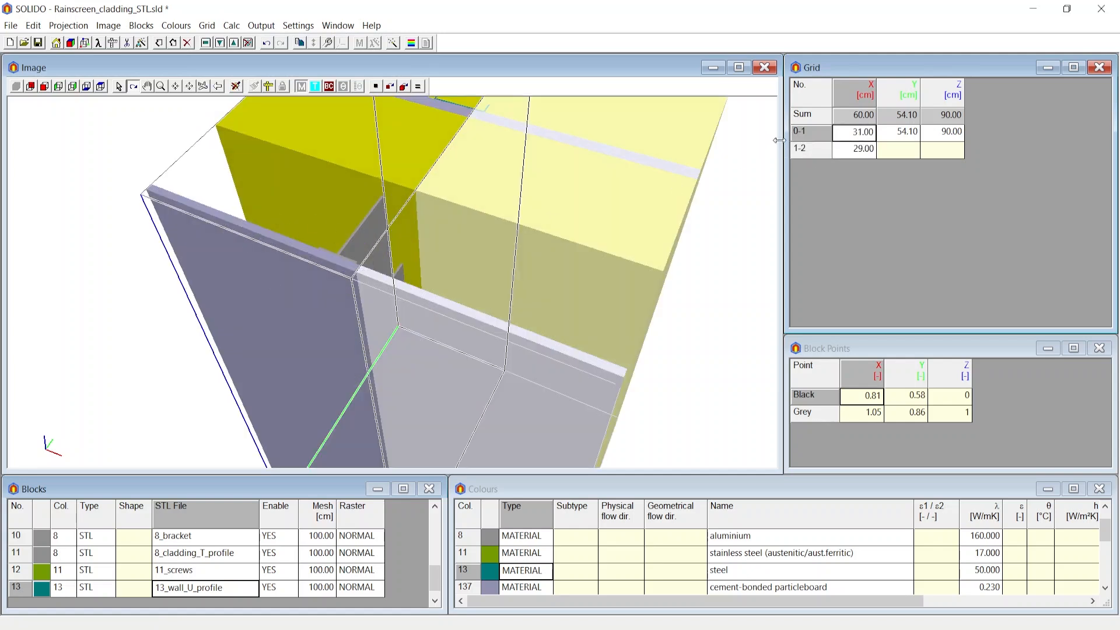
click(859, 153)
click(858, 135)
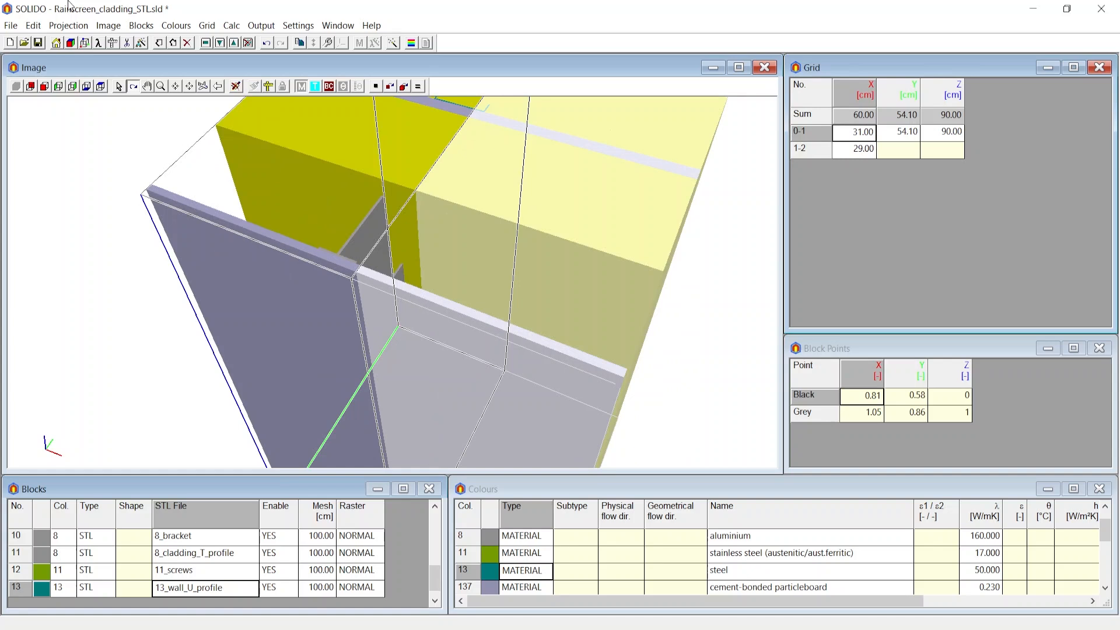
click(207, 25)
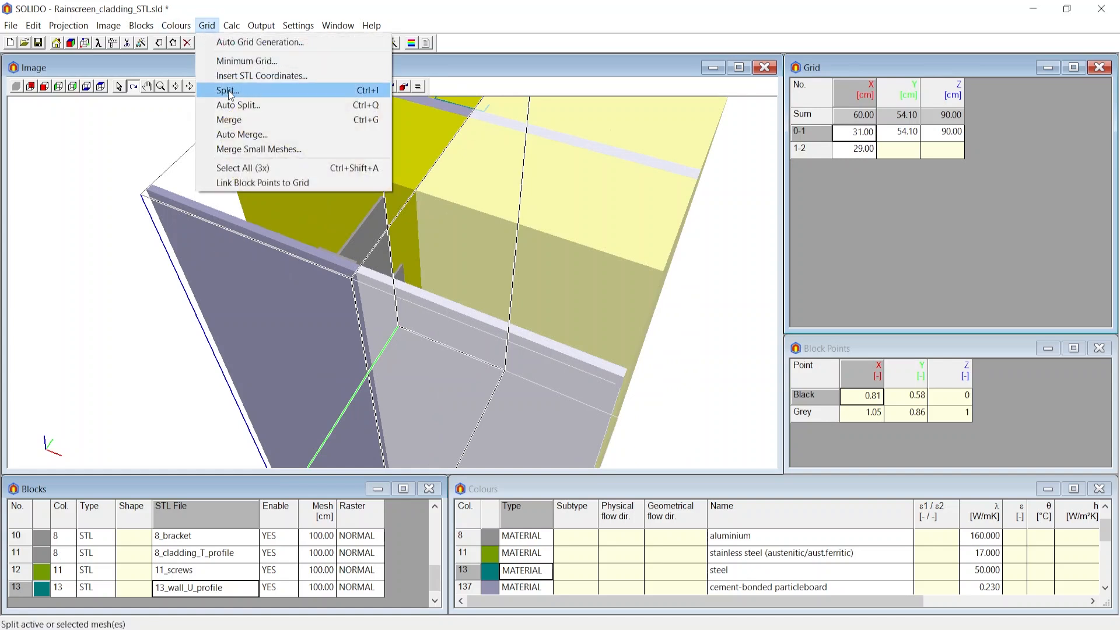
click(251, 135)
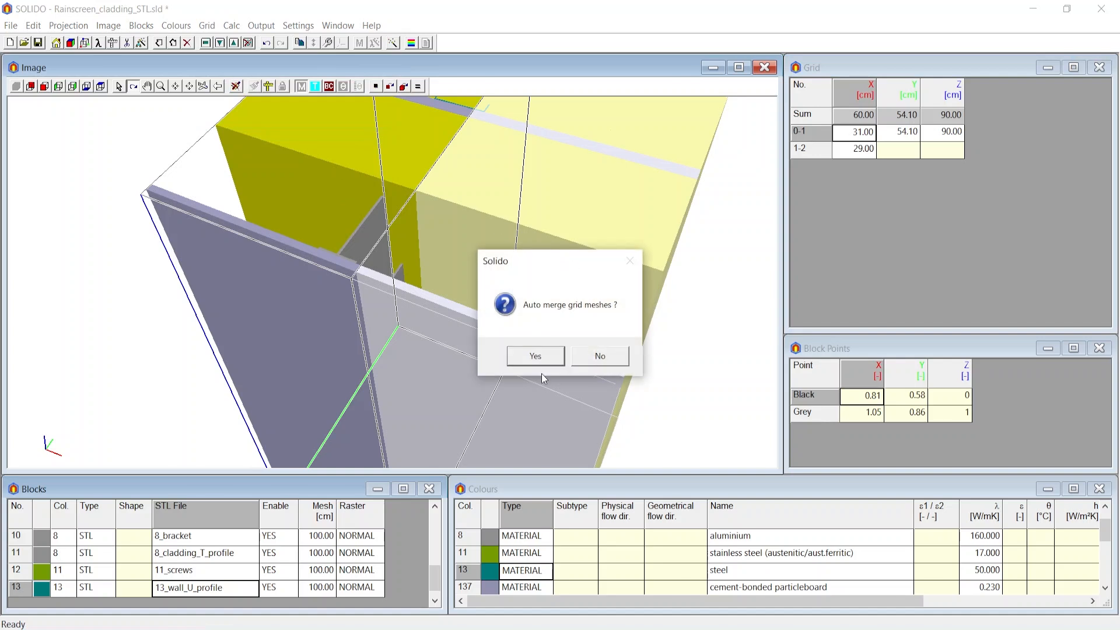
click(531, 355)
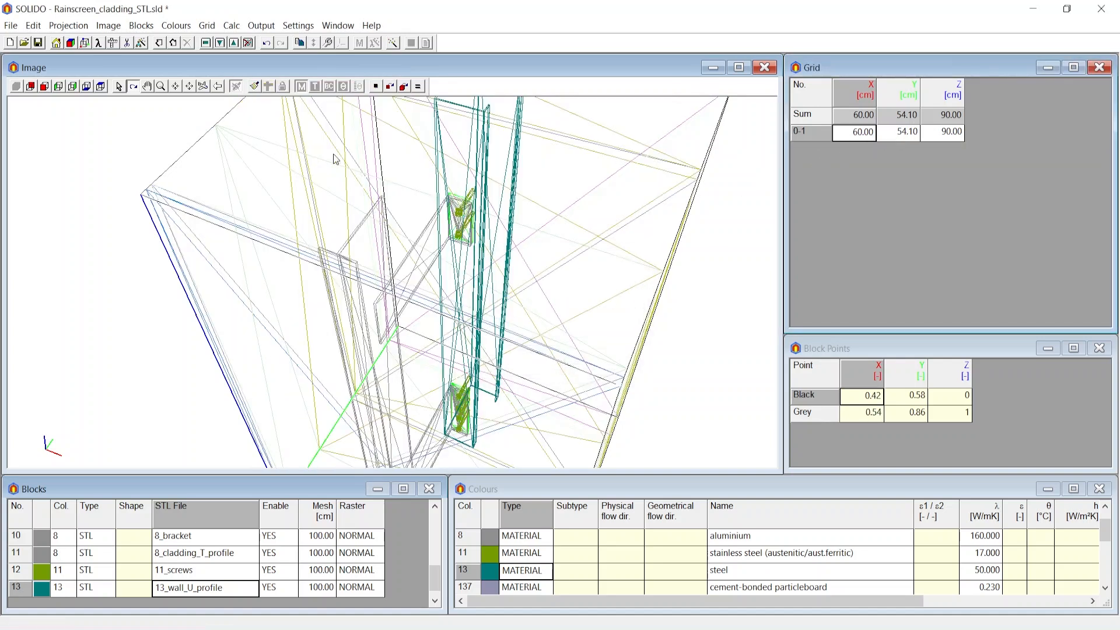
click(206, 26)
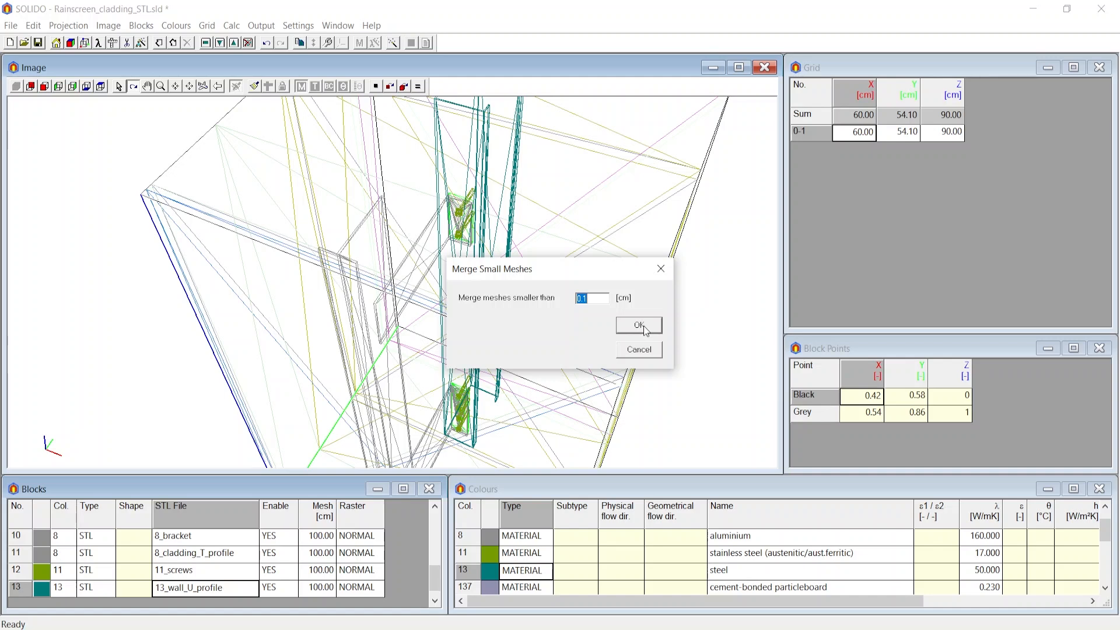
click(639, 325)
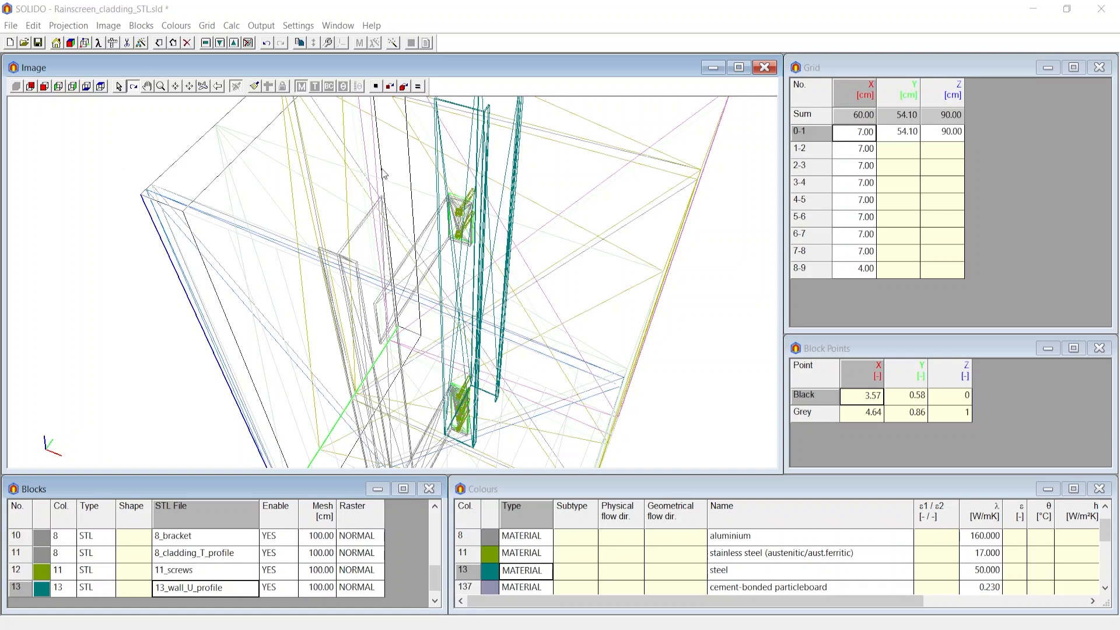
Run Auto Grid Generation merging meshes below 0.1 cm, splitting meshes up to 5 cm at 1 cm and larger ones at ratio 1.5.
click(207, 25)
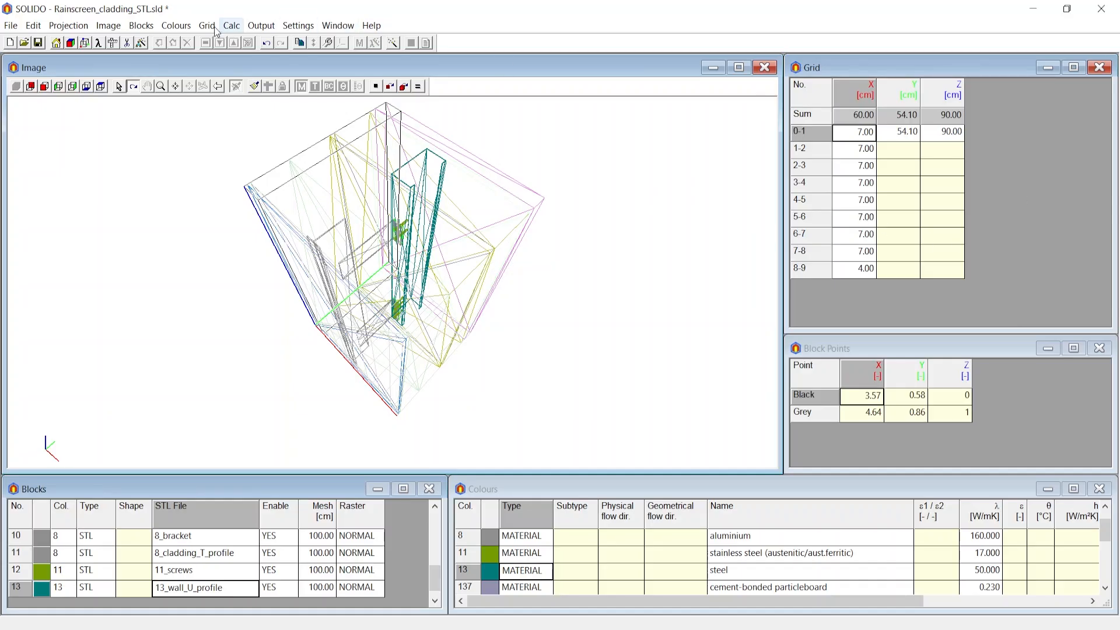
click(206, 26)
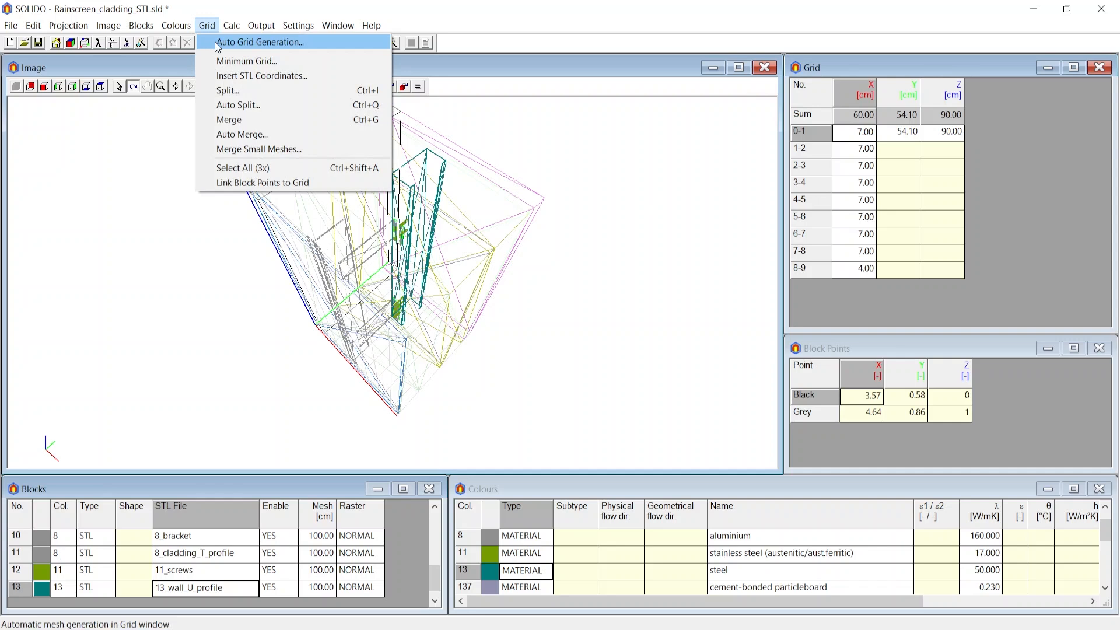
click(260, 42)
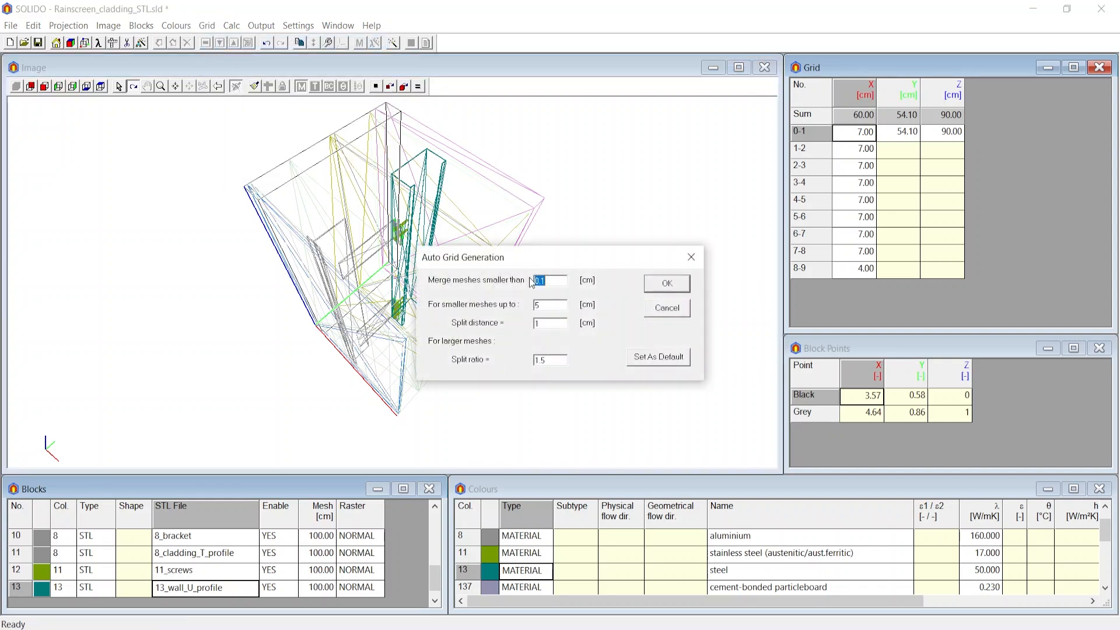
click(668, 284)
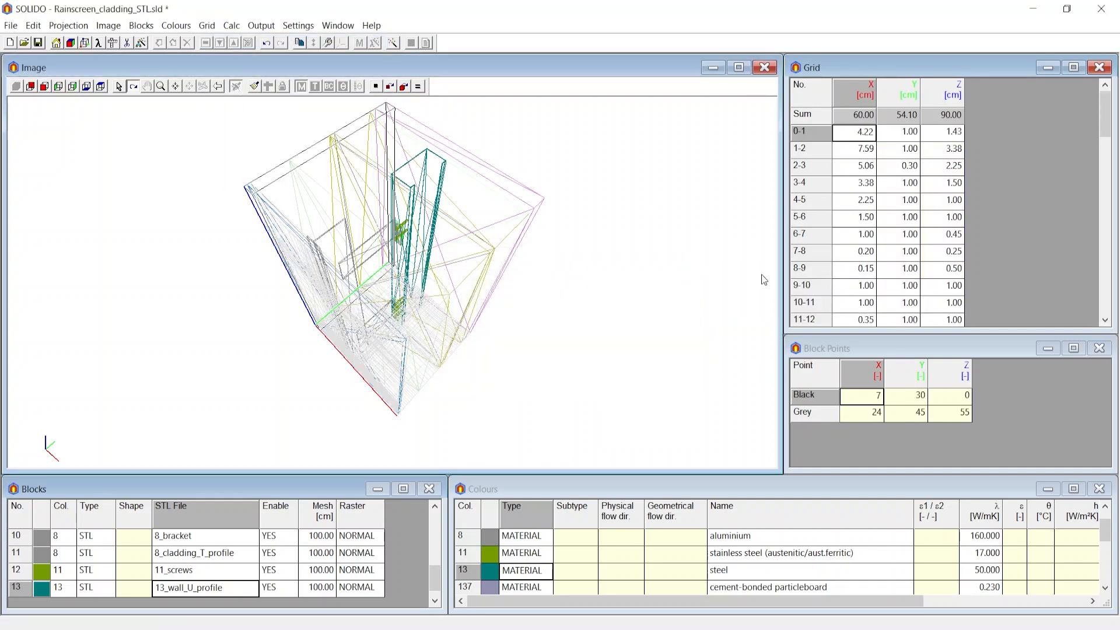
Inspect the generated grid meshes in the grid table and the 3D view of the cladding model.
scroll(884, 188, down, 2)
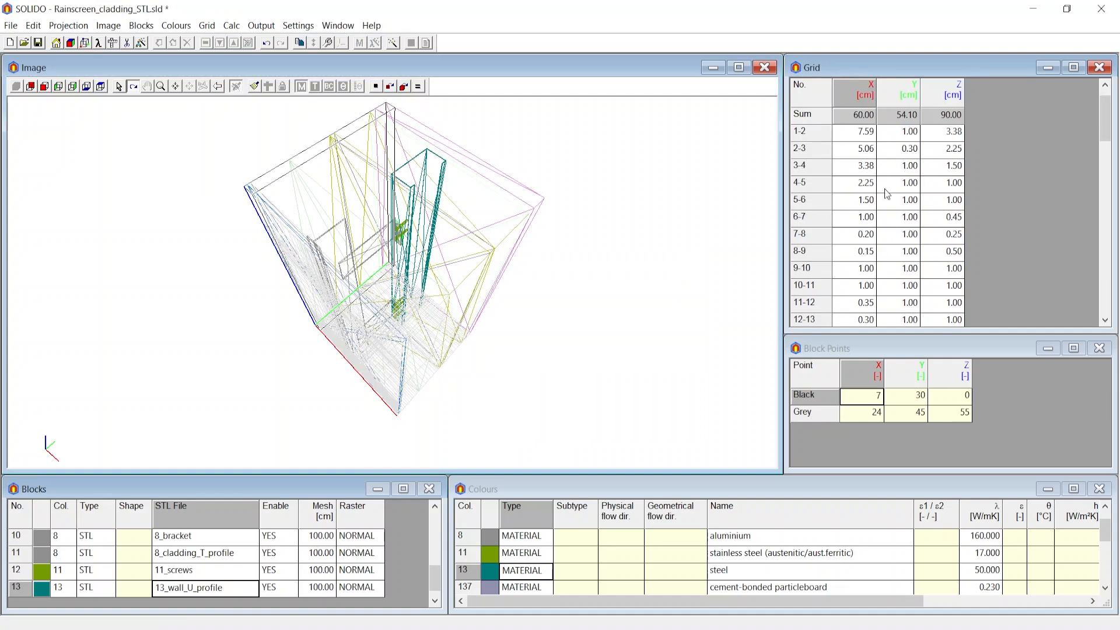
scroll(886, 196, down, 2)
scroll(887, 196, up, 4)
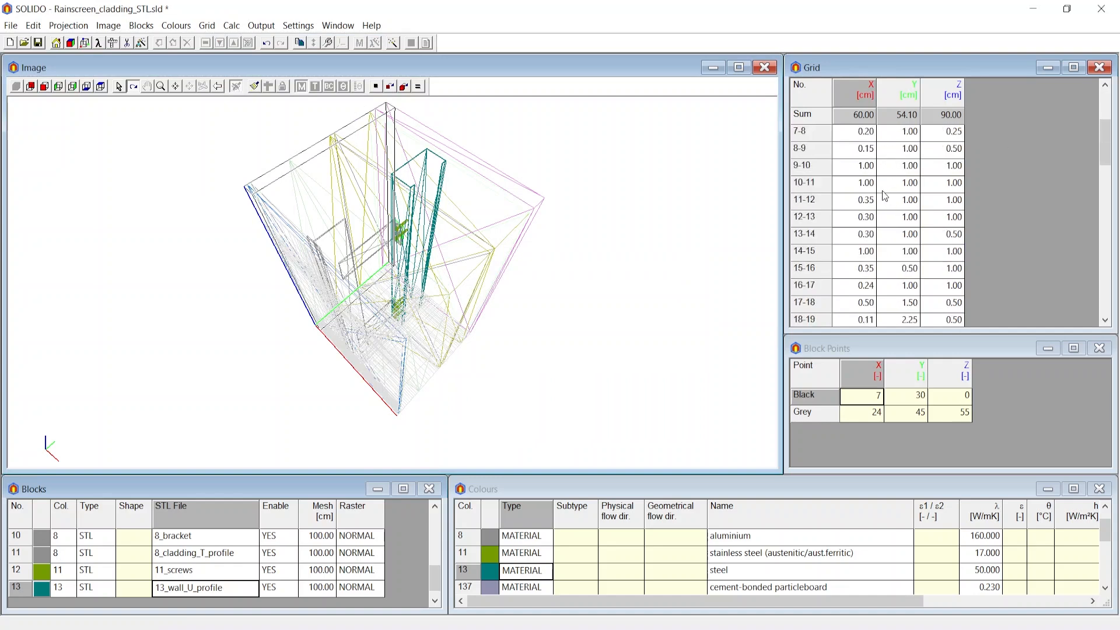
click(254, 87)
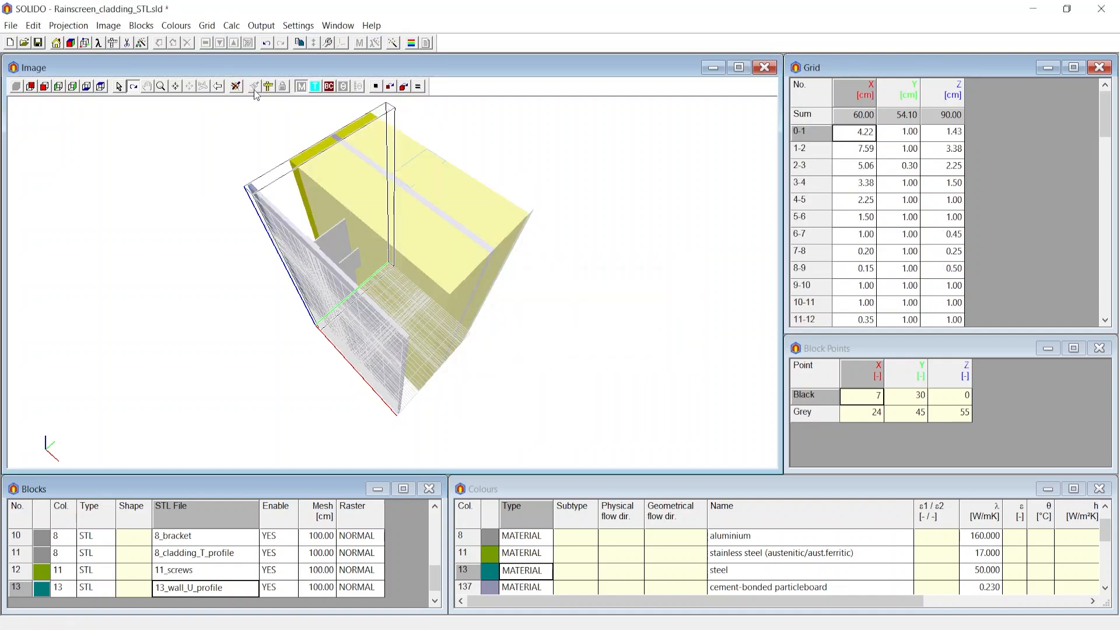
drag(392, 205, 370, 268)
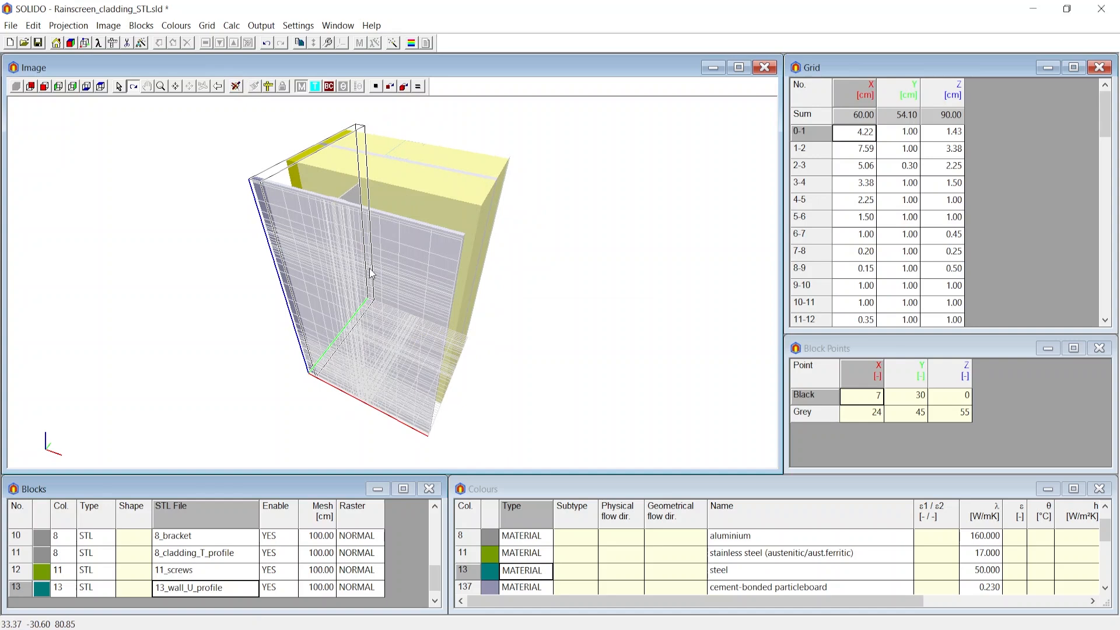
click(286, 88)
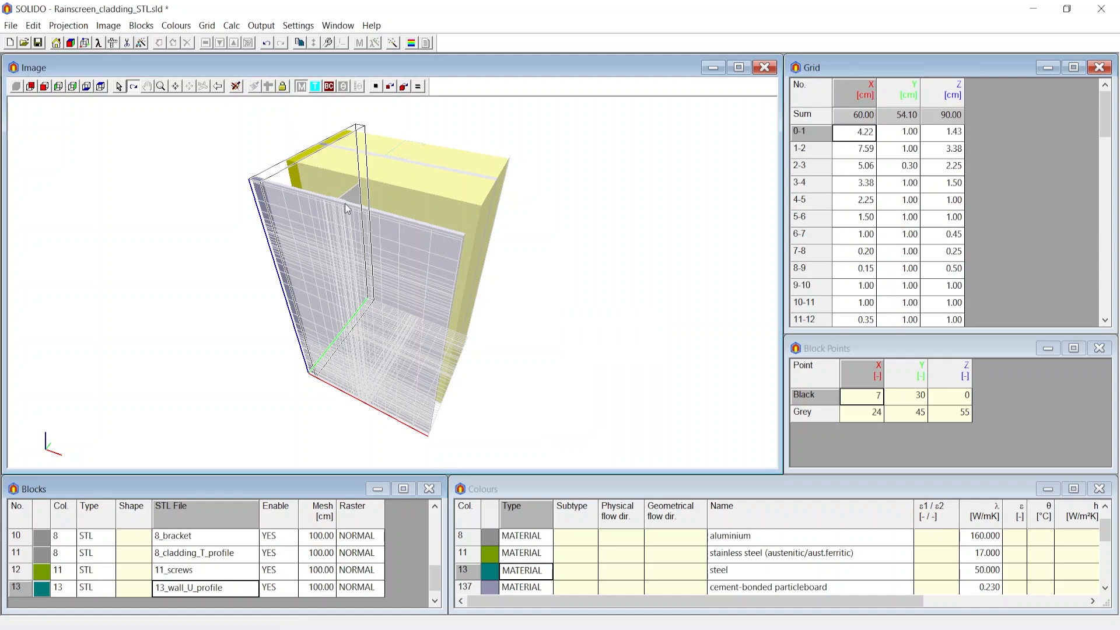
scroll(327, 157, up, 5)
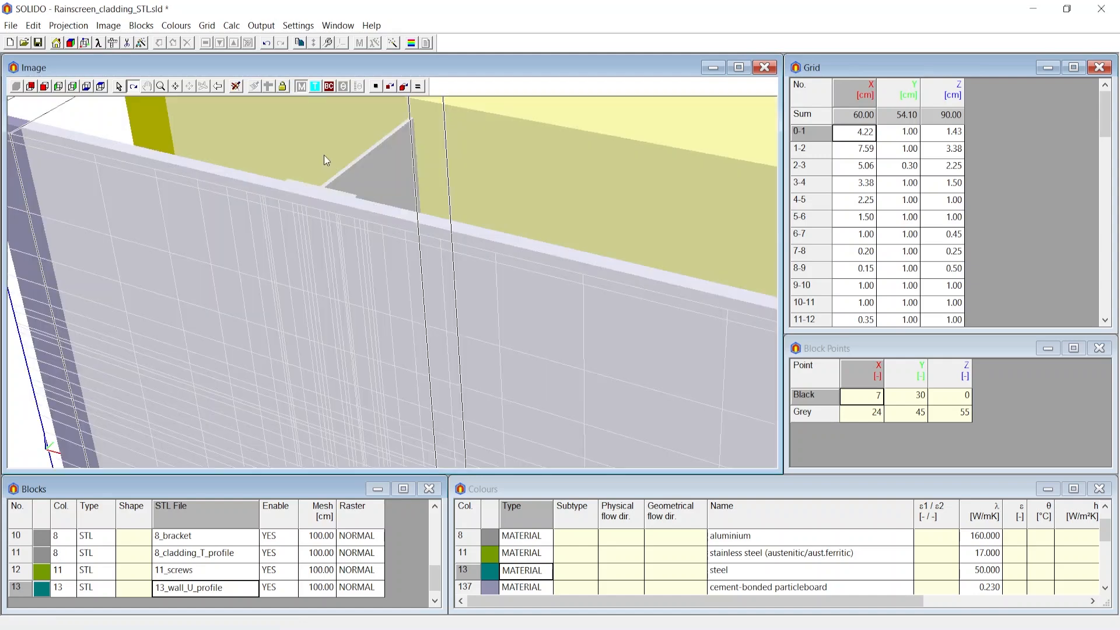
scroll(330, 163, down, 3)
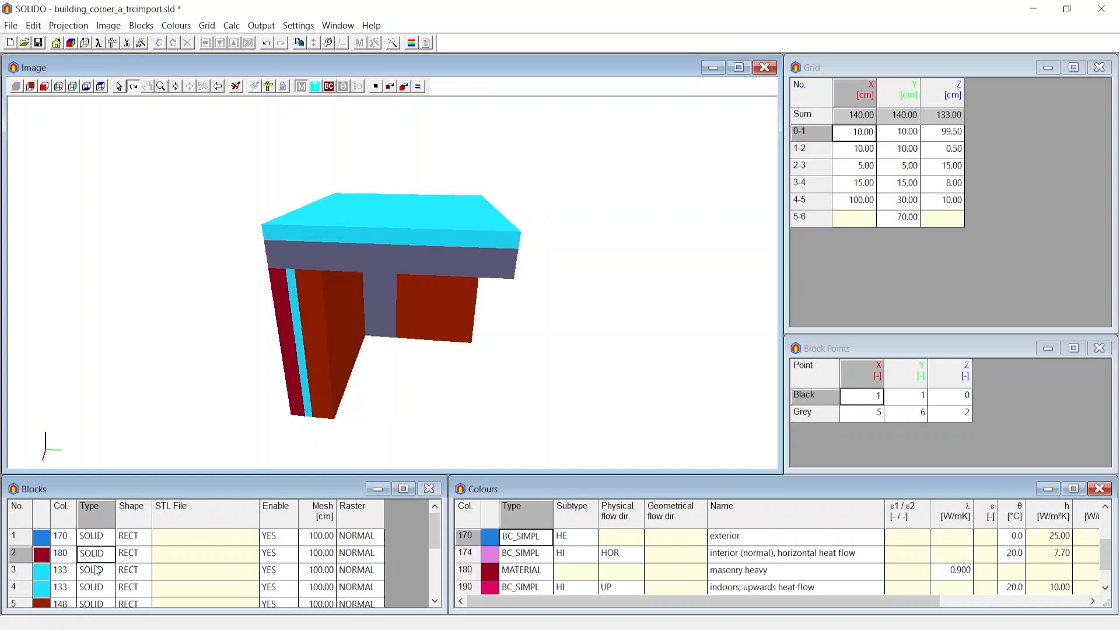
Create a minimum grid through the block points of the building corner model.
click(207, 25)
click(233, 58)
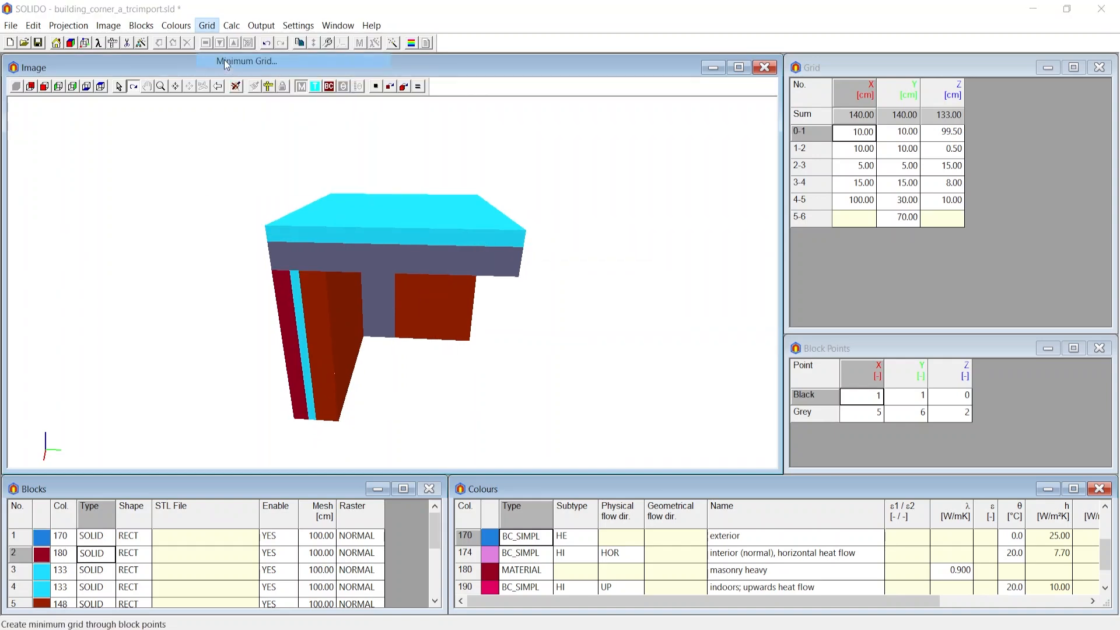
click(625, 303)
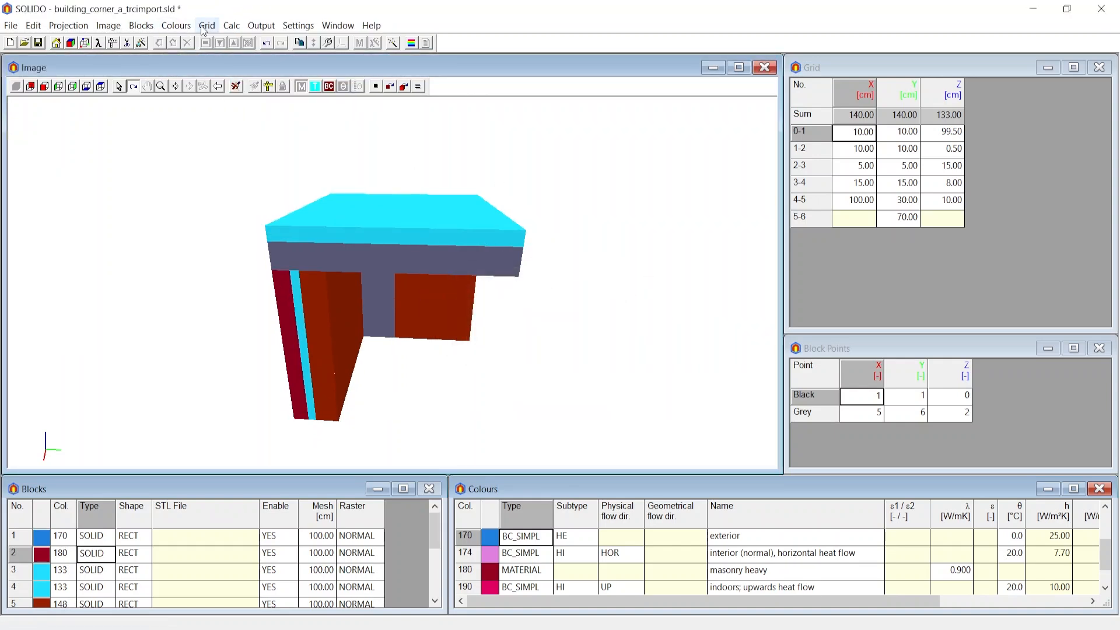
Auto-split the X, Y and Z meshes: split distance 1 cm for meshes up to 5 cm, split ratio 1.5 for larger ones.
click(207, 25)
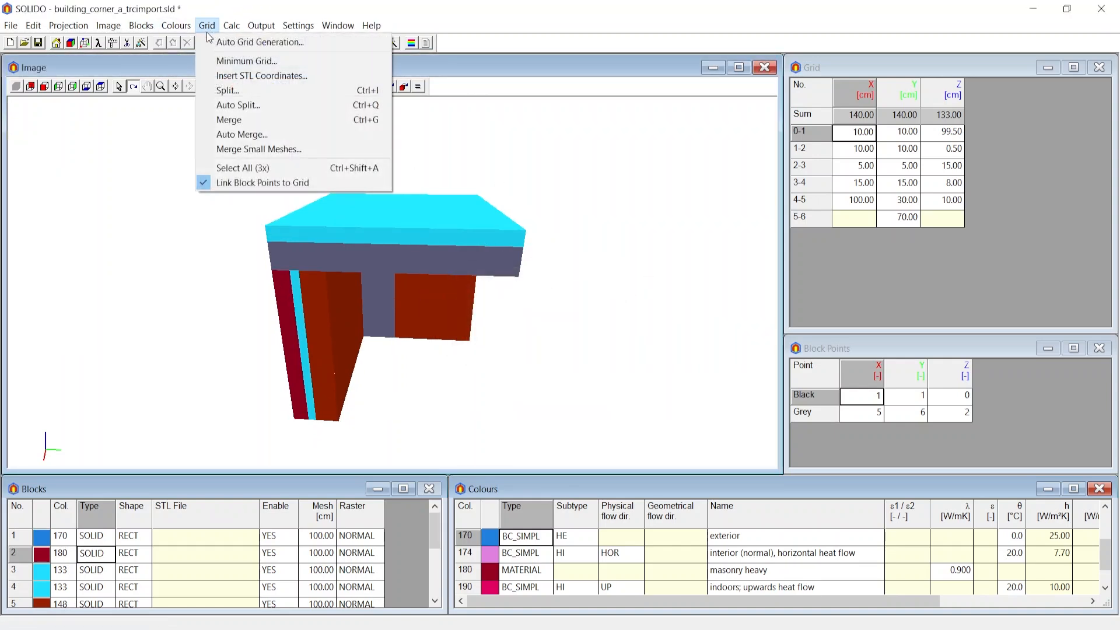
click(242, 107)
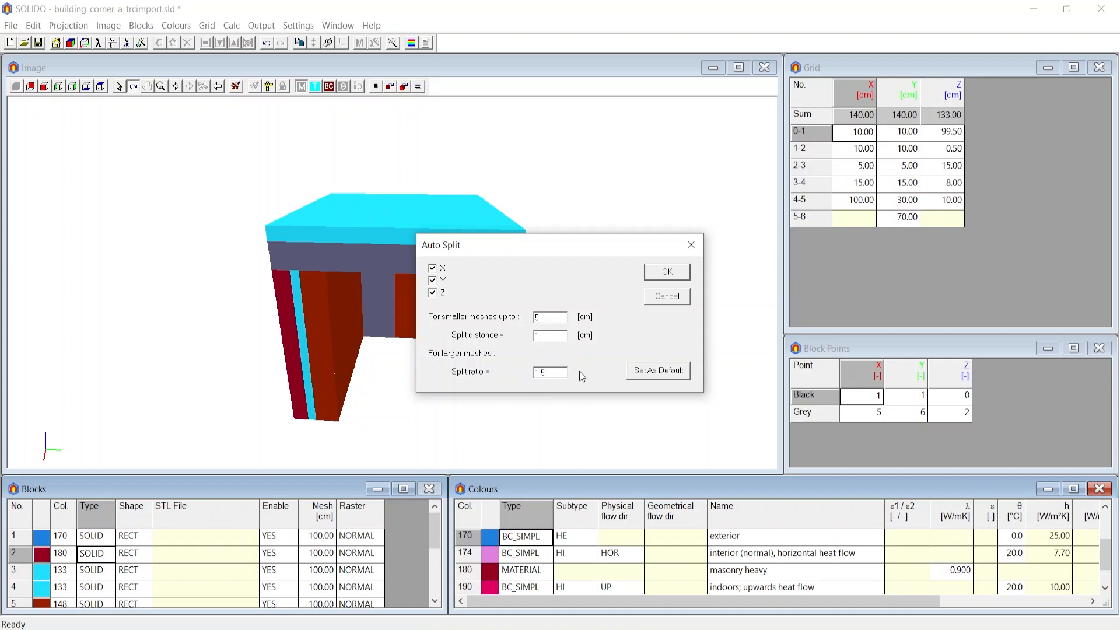
click(666, 272)
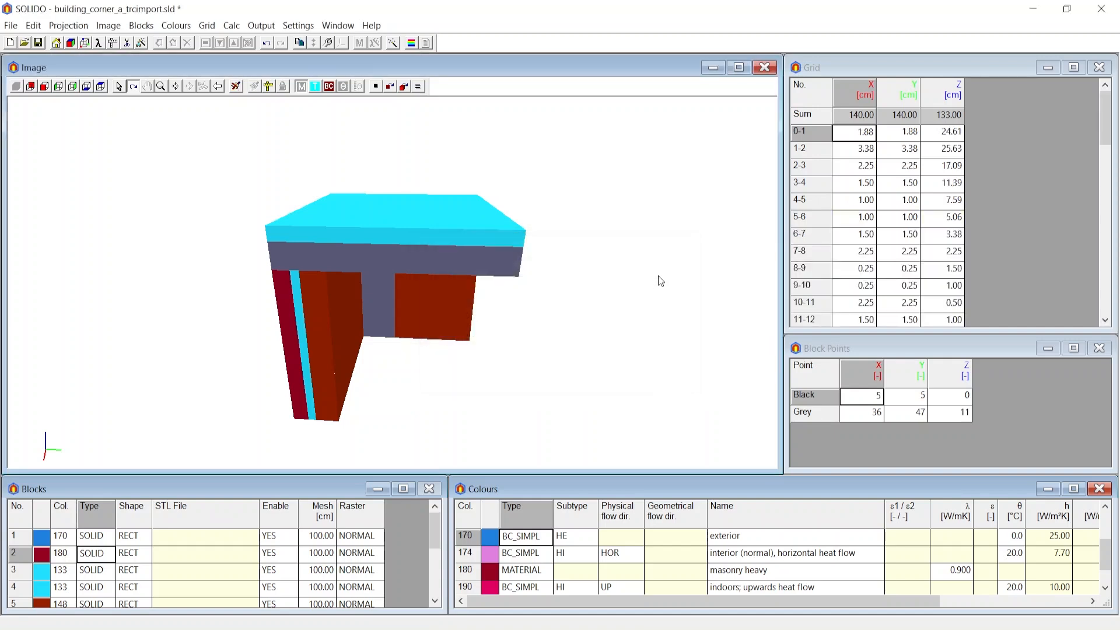
Insert STL coordinates into the building corner model's grid.
drag(753, 286, 367, 159)
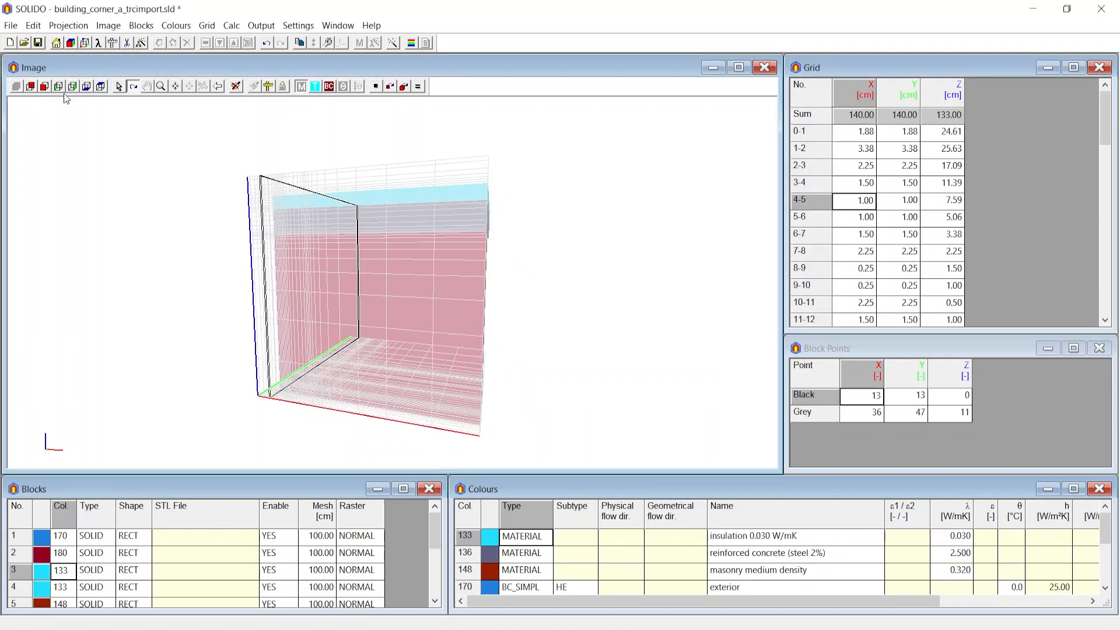
click(86, 88)
scroll(455, 281, up, 3)
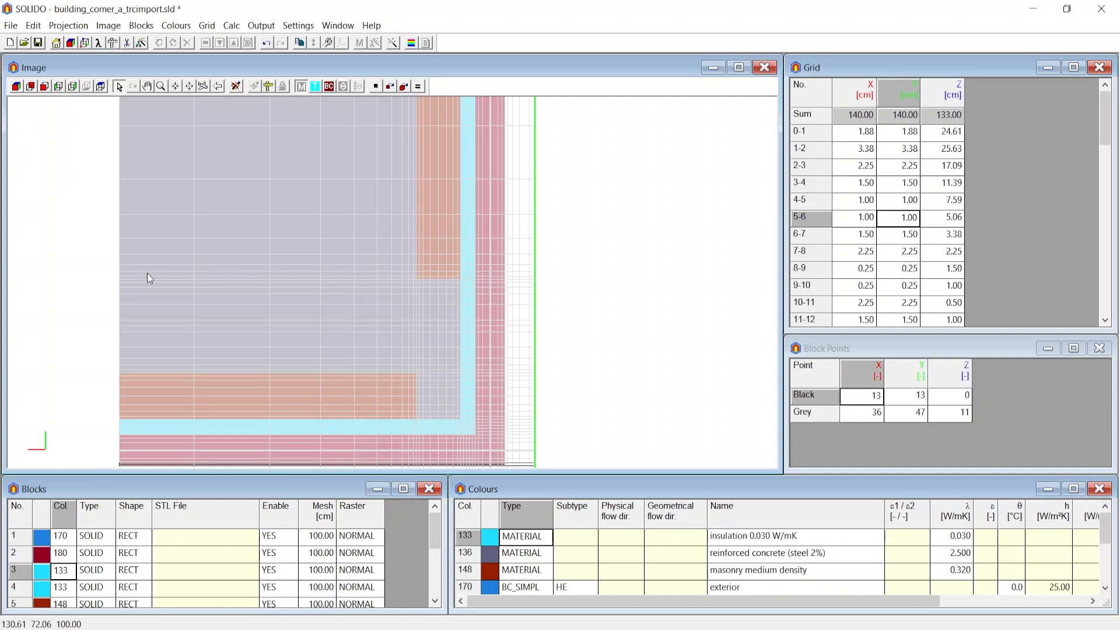
scroll(411, 277, down, 3)
click(207, 25)
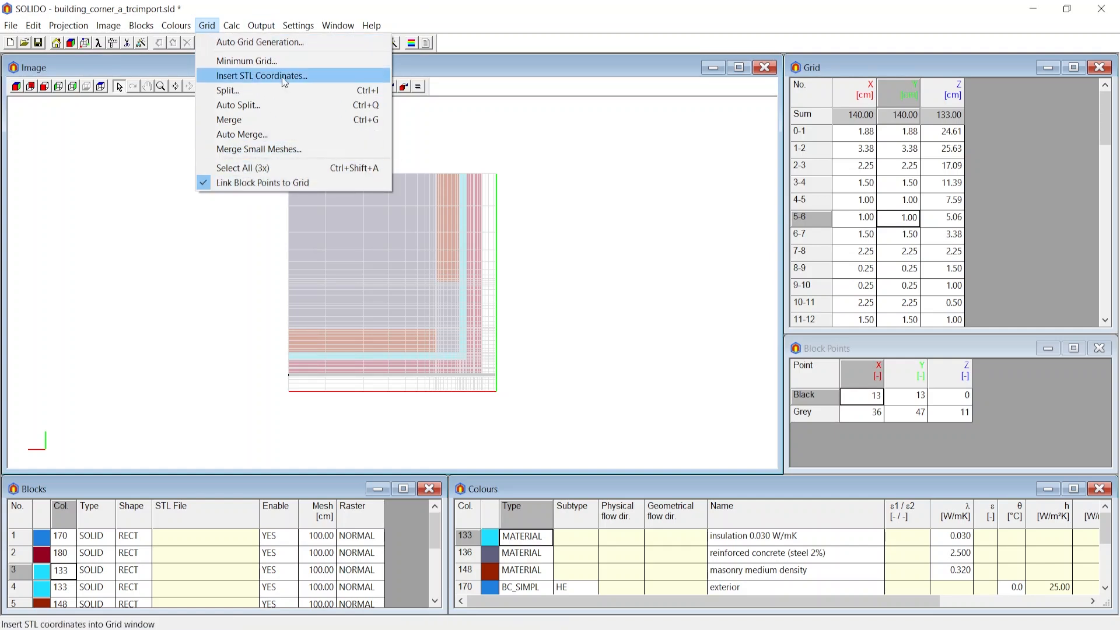
click(432, 155)
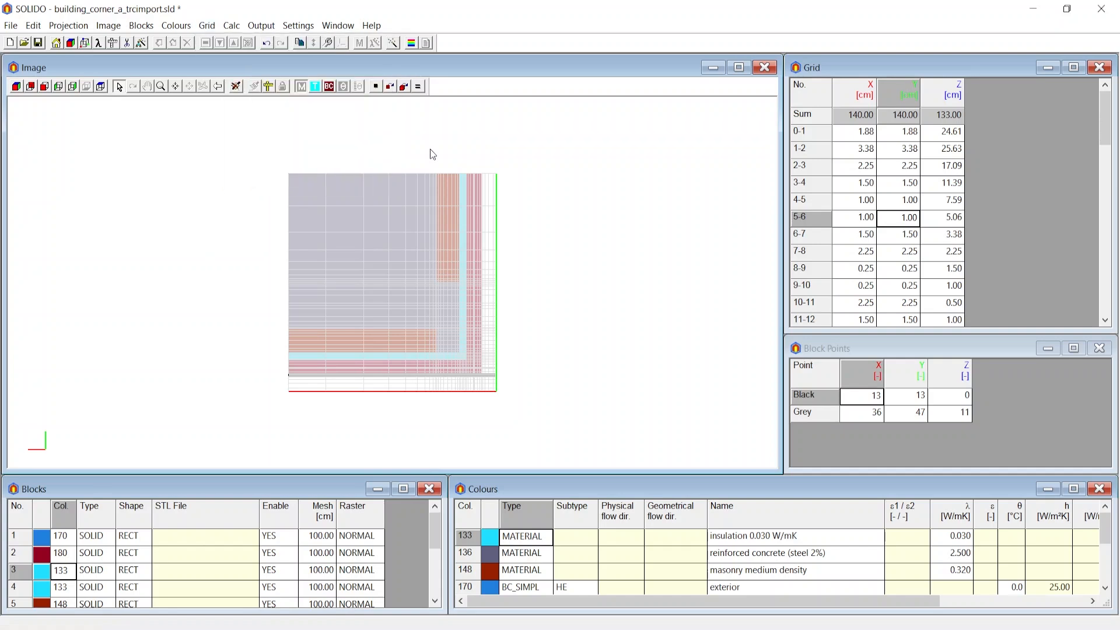